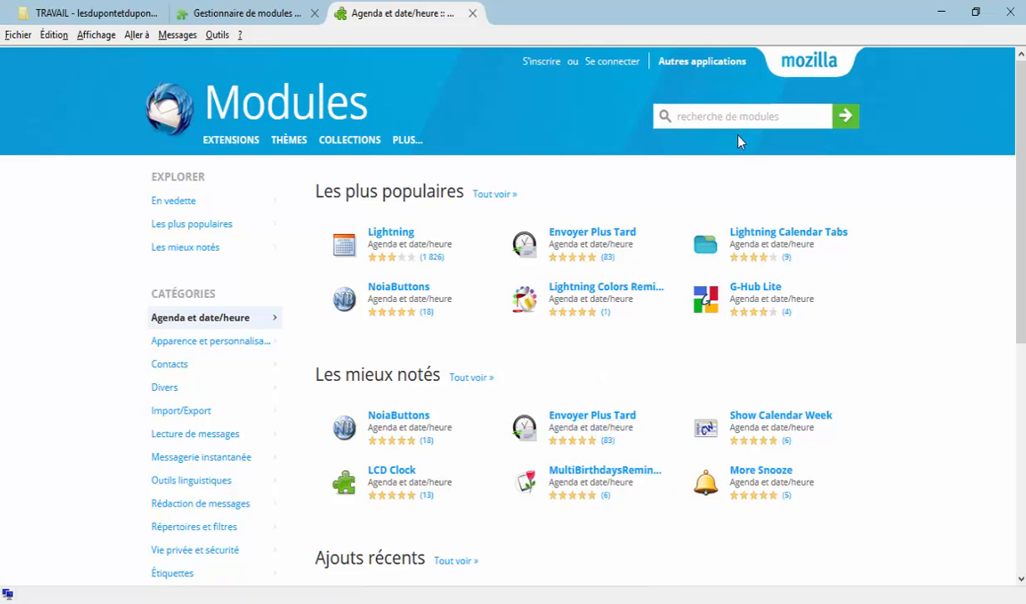
Search the add-ons for "Fournisseur" and install the Fournisseur pour Google Agenda module.
left_click(726, 107)
type("Fournisseur")
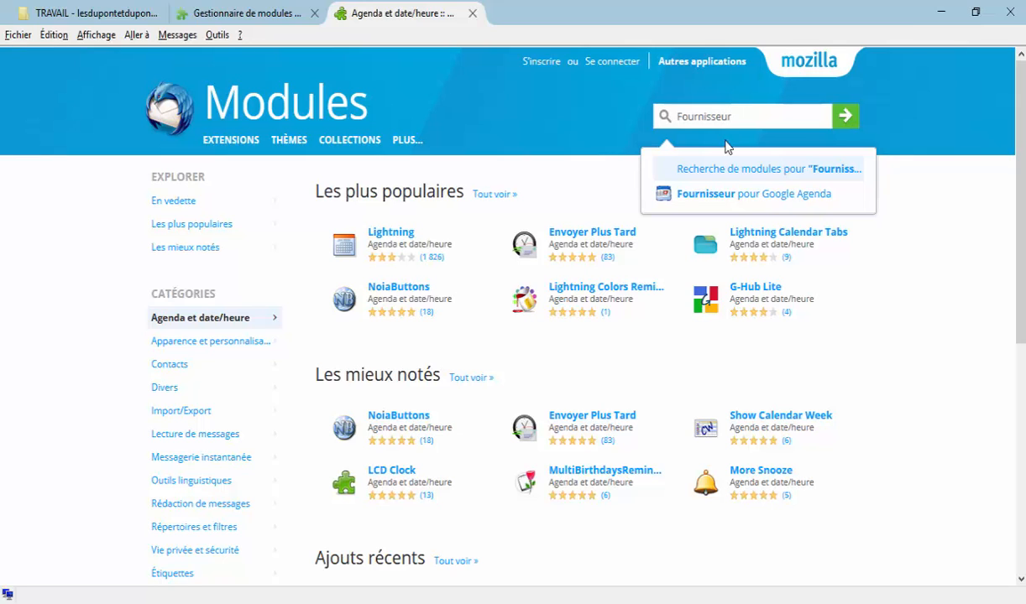
left_click(665, 196)
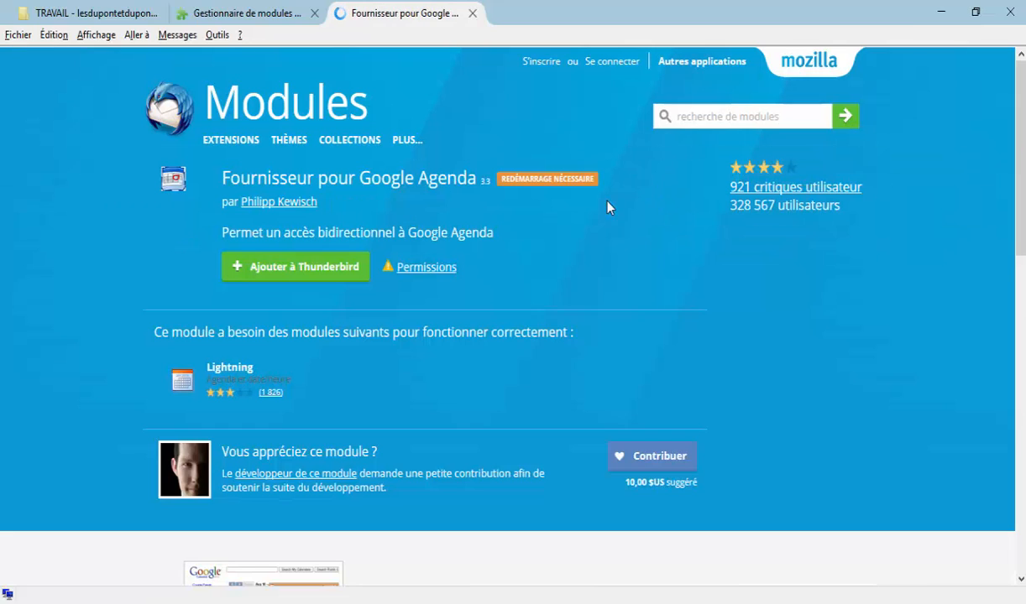
left_click(283, 277)
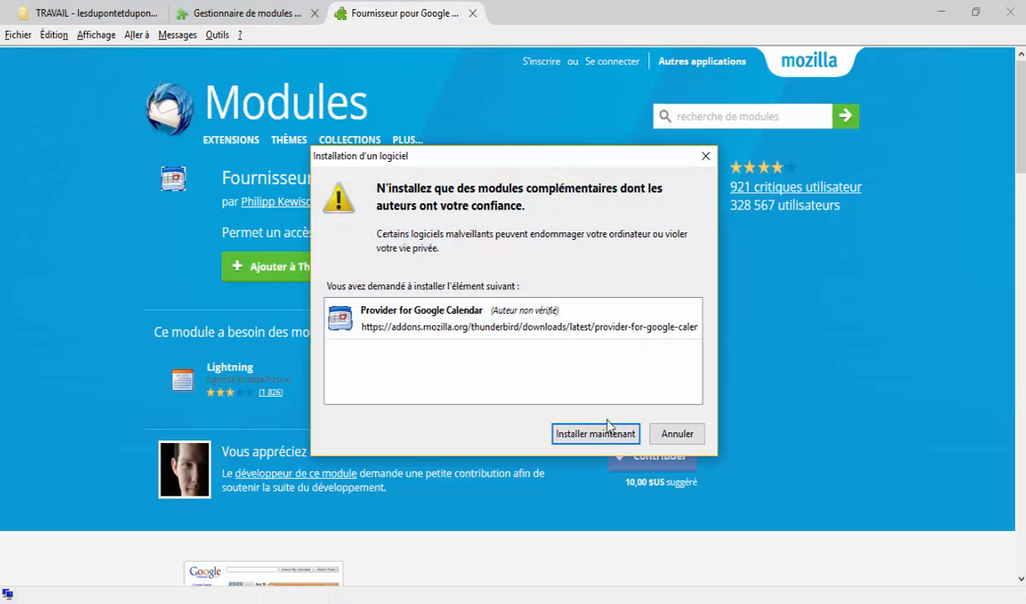
left_click(585, 436)
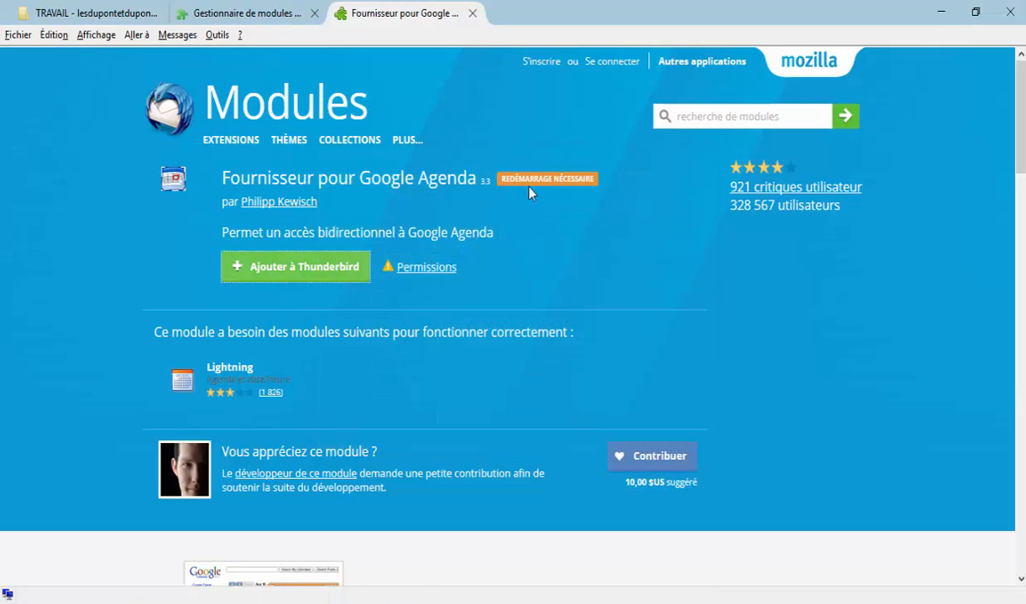
Restart the program from the extension manager to activate the Google calendar provider, and close the add-on pages.
left_click(270, 16)
left_click(46, 140)
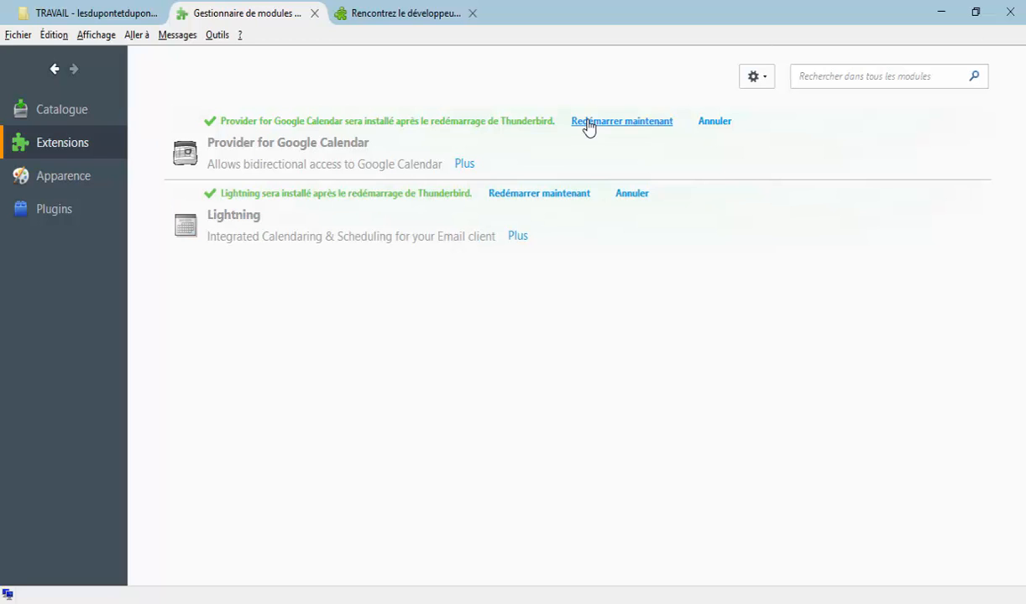
left_click(589, 124)
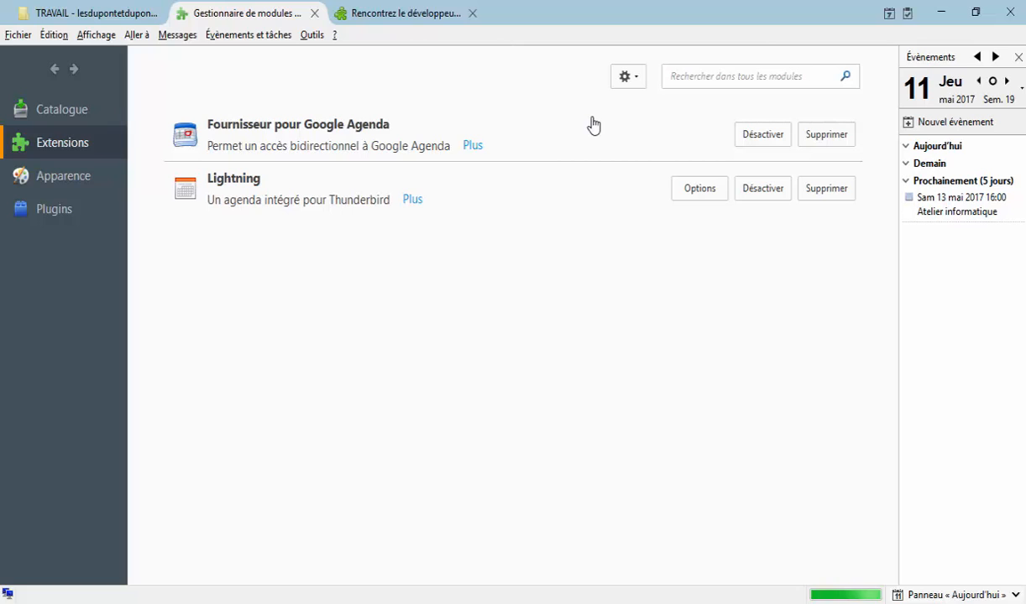
left_click(472, 12)
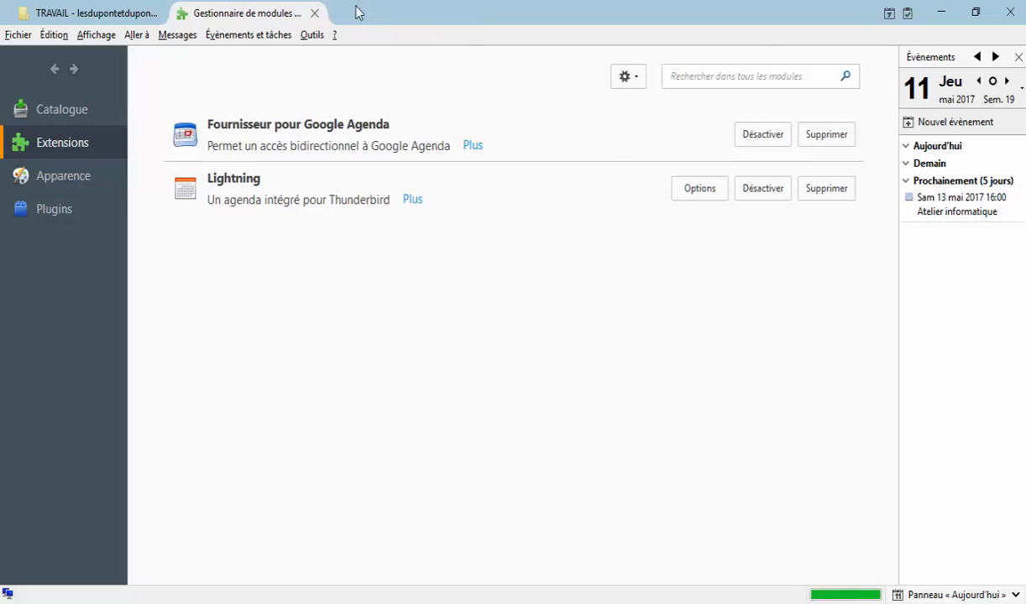
left_click(314, 14)
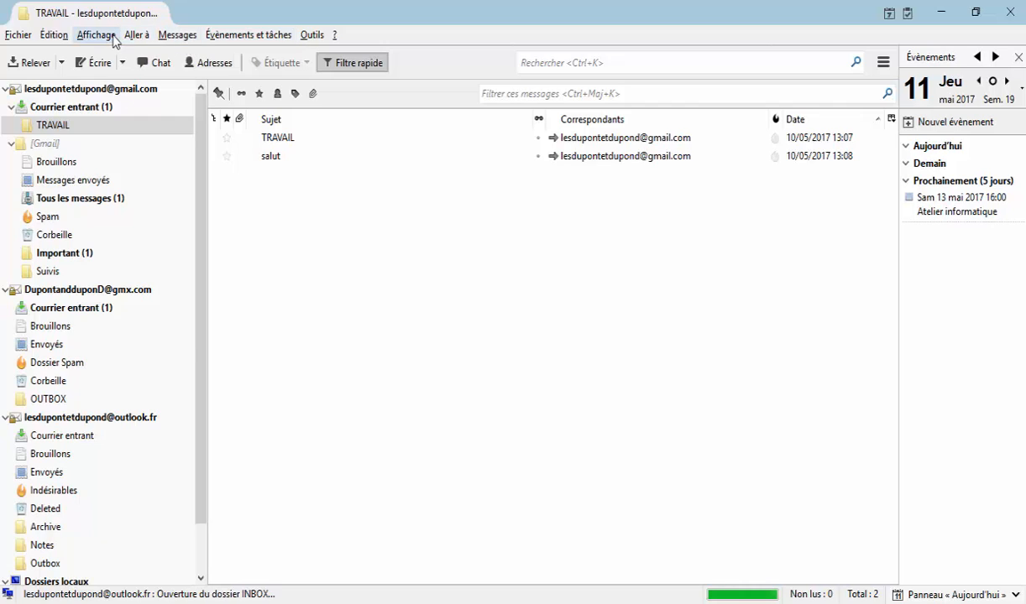
Open the Agenda view.
left_click(106, 39)
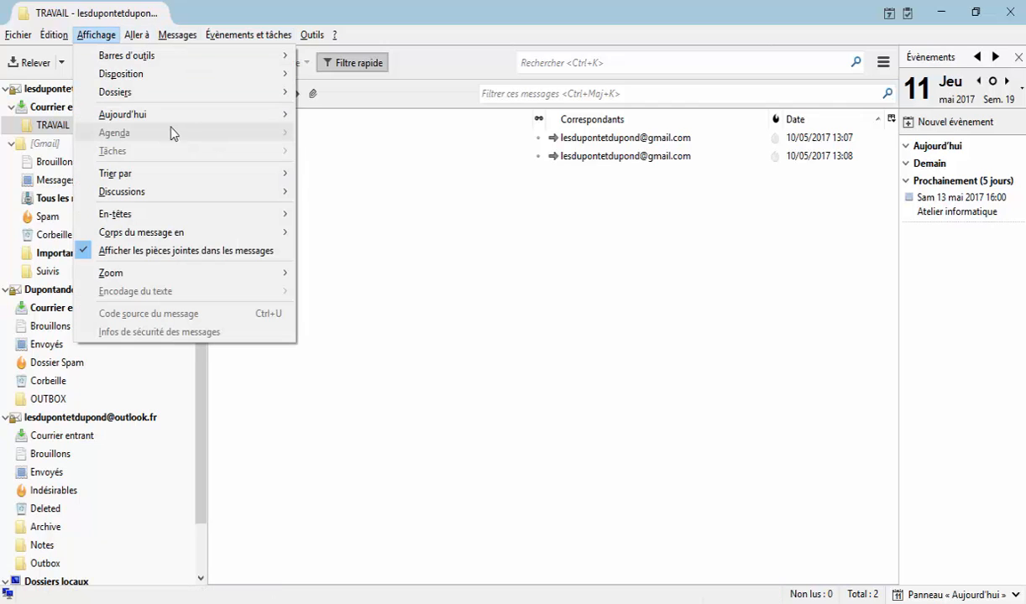
mouse_move(176, 126)
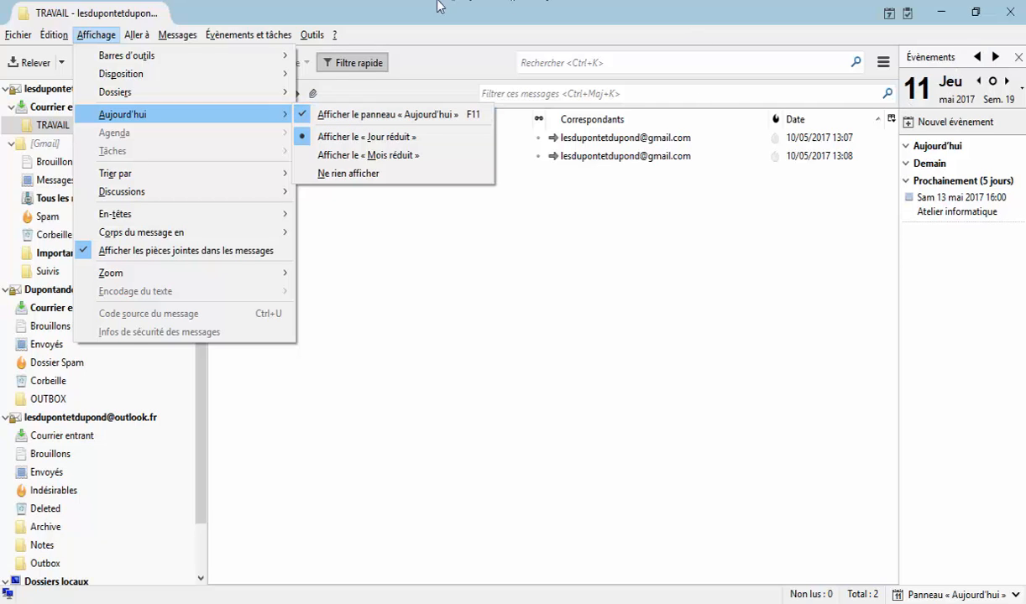
left_click(262, 36)
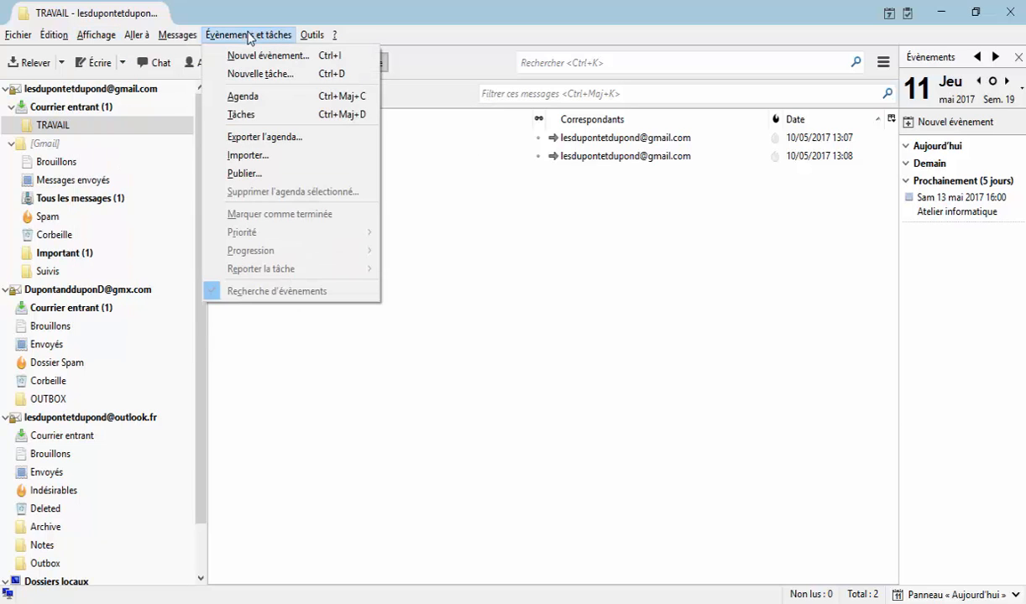
left_click(256, 97)
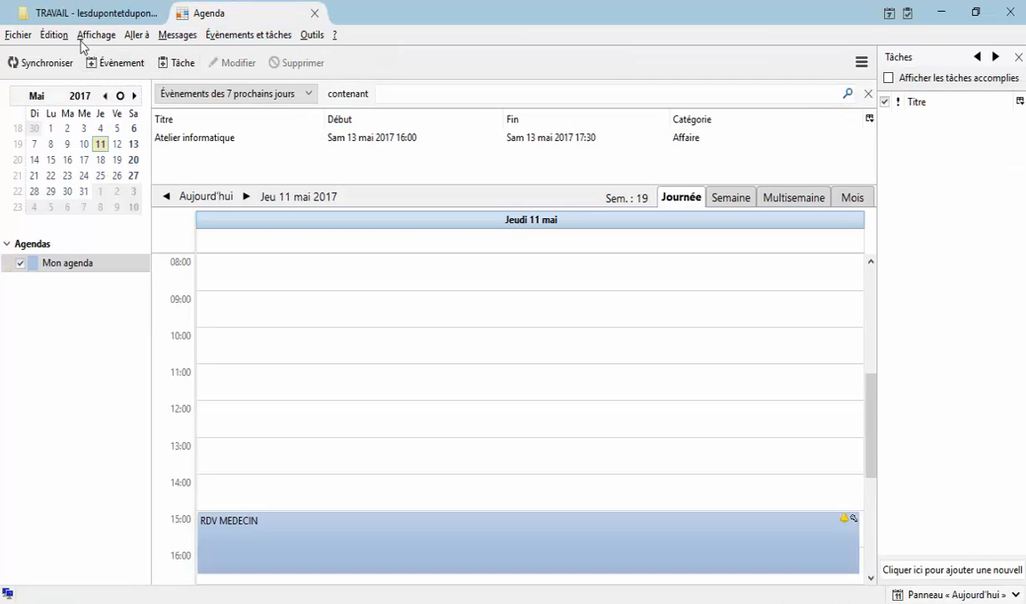
Start creating a new agenda located on the network (Sur le réseau) with the Google Agenda format.
left_click(26, 38)
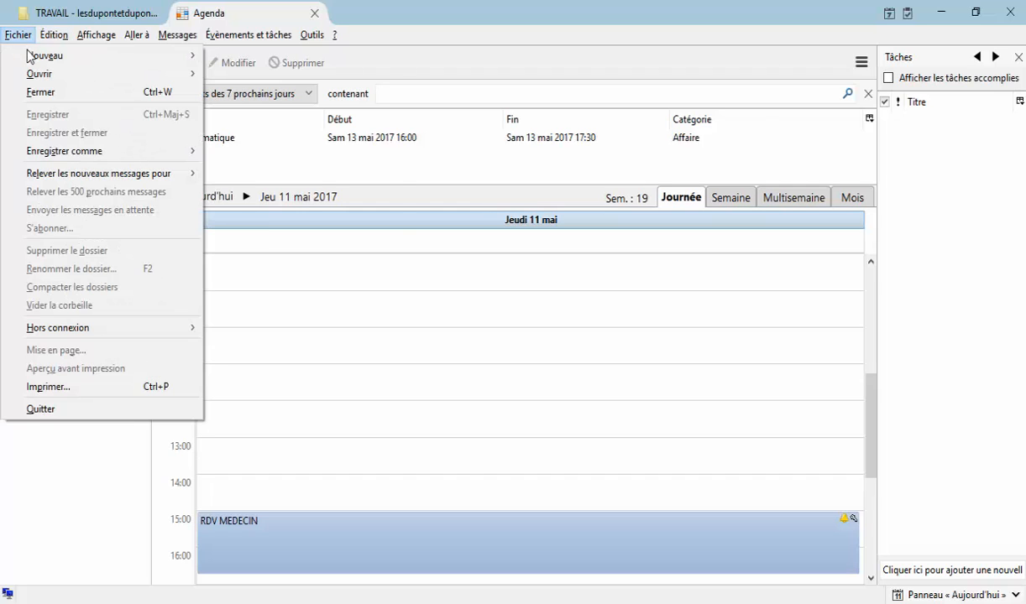
mouse_move(112, 56)
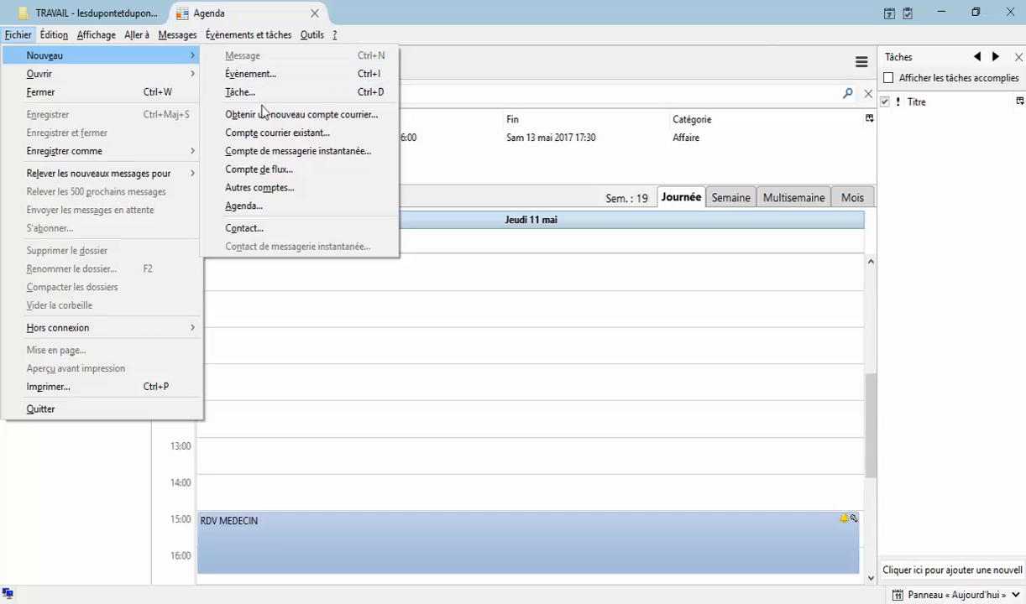
left_click(243, 206)
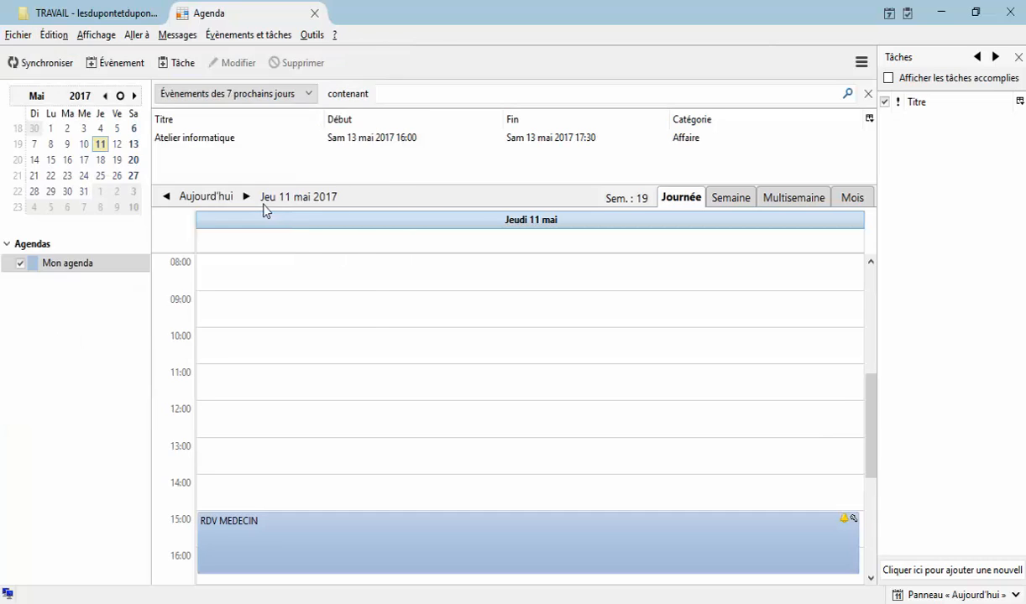
left_click(77, 156)
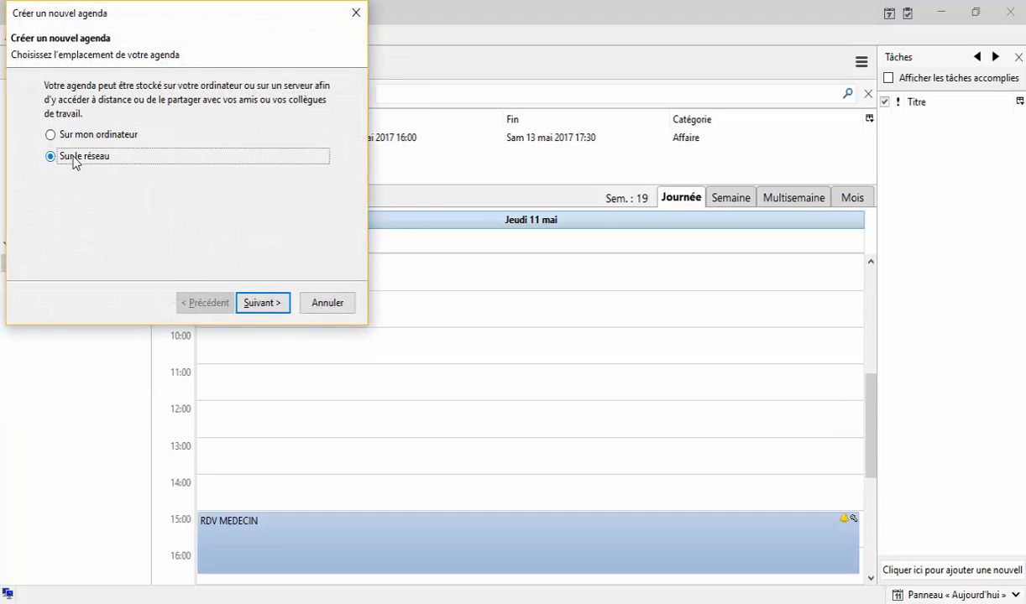
left_click(264, 305)
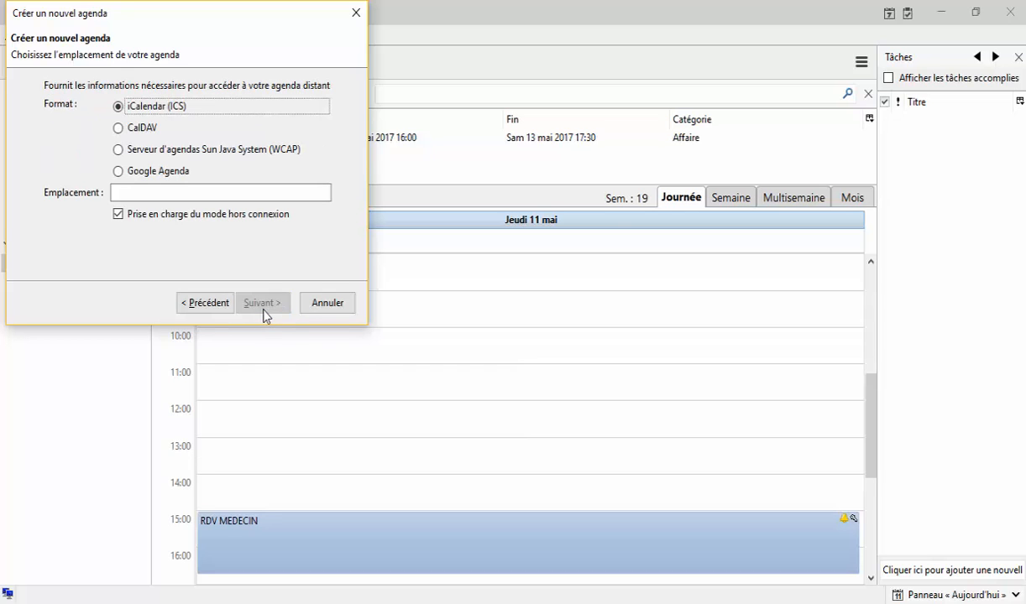
left_click(177, 173)
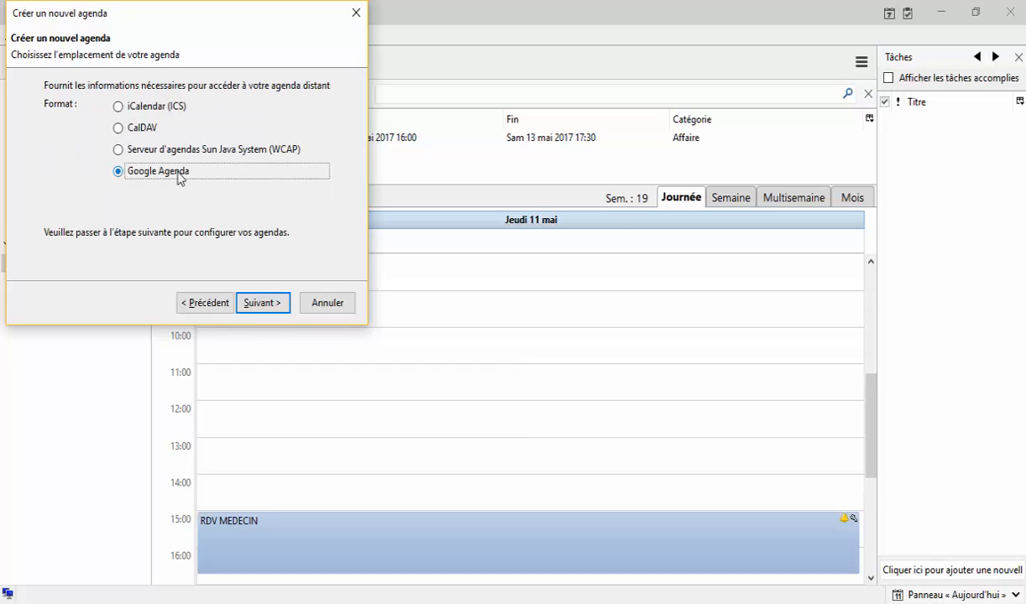
left_click(256, 300)
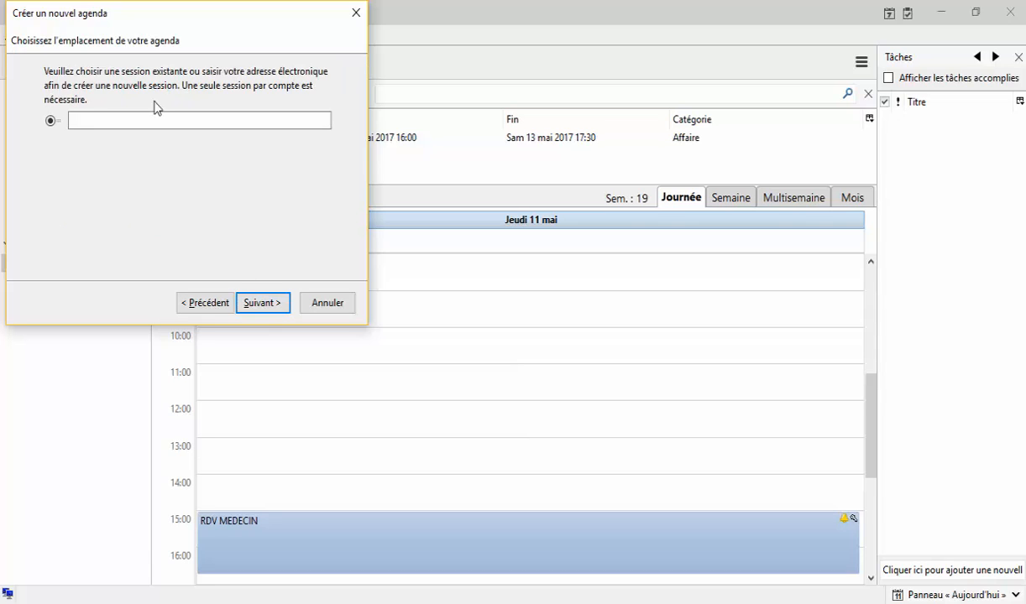
Enter the Google account's e-mail address for a new calendar session and continue to the sign-in.
left_click(106, 118)
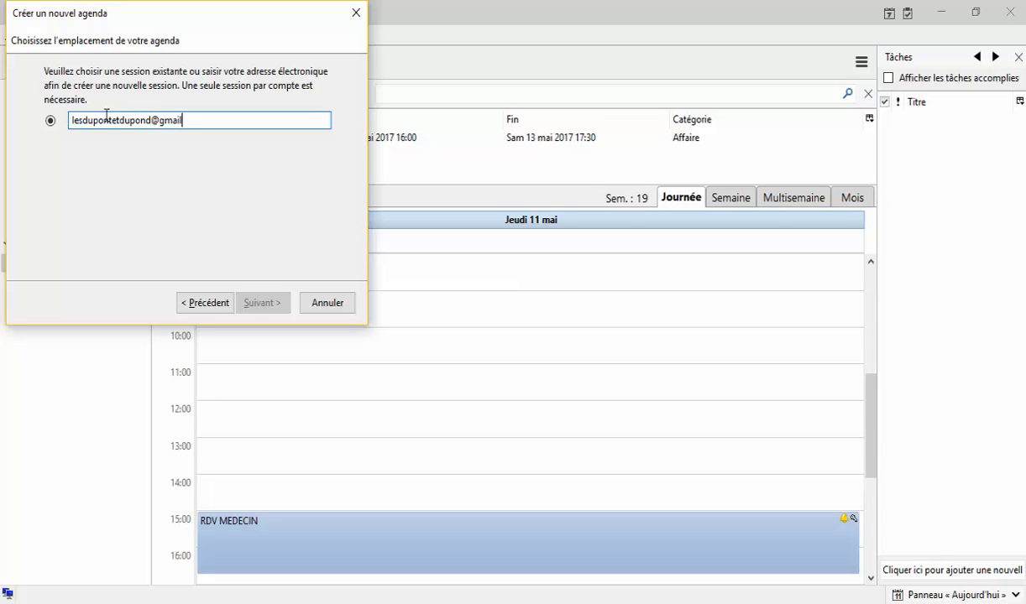
type(".com")
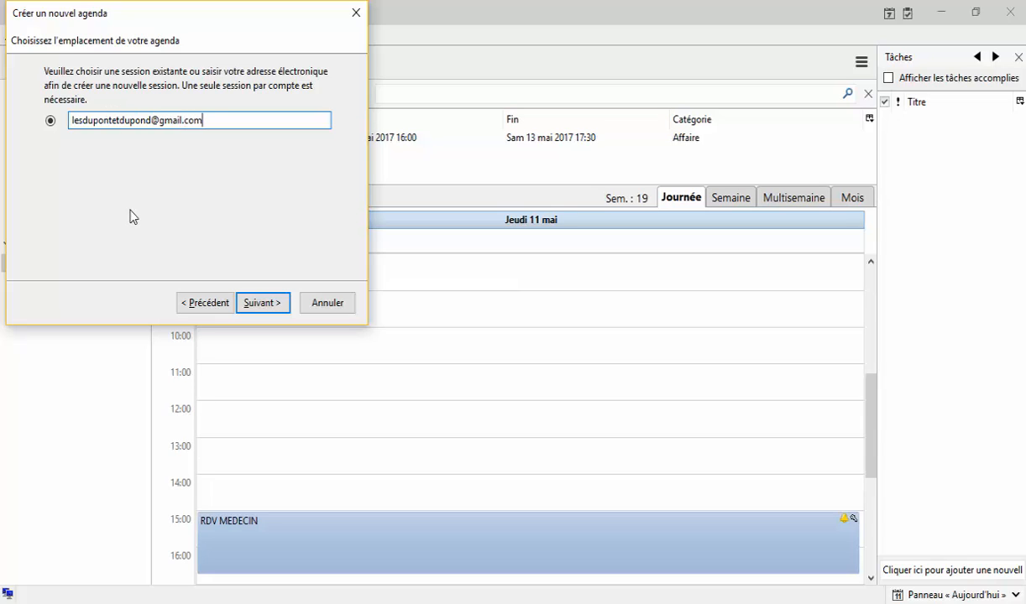
left_click(250, 298)
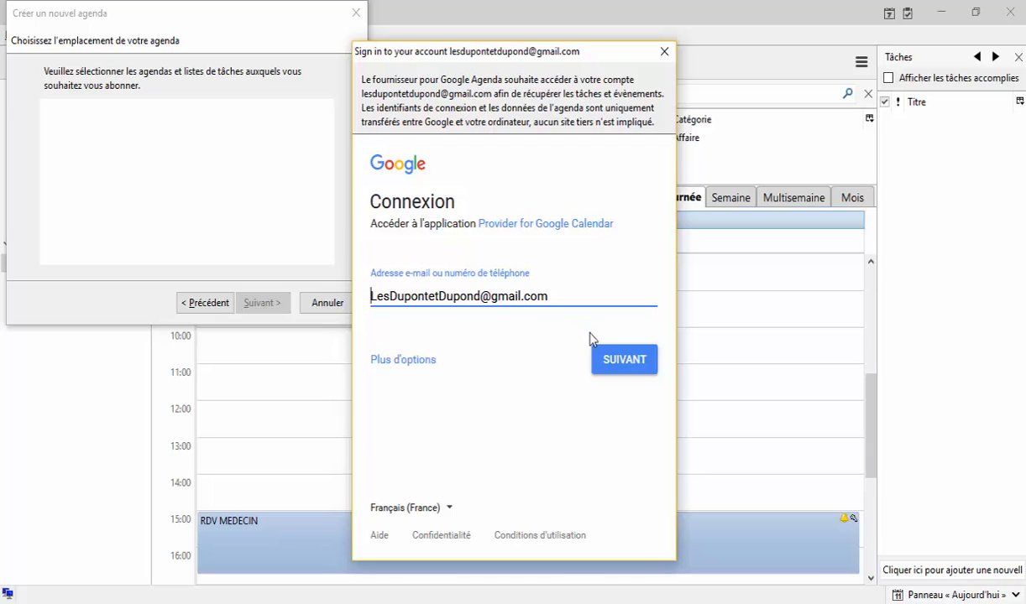
Sign in with the Google account password and authorize Provider for Google Calendar to manage agendas and tasks.
left_click(607, 359)
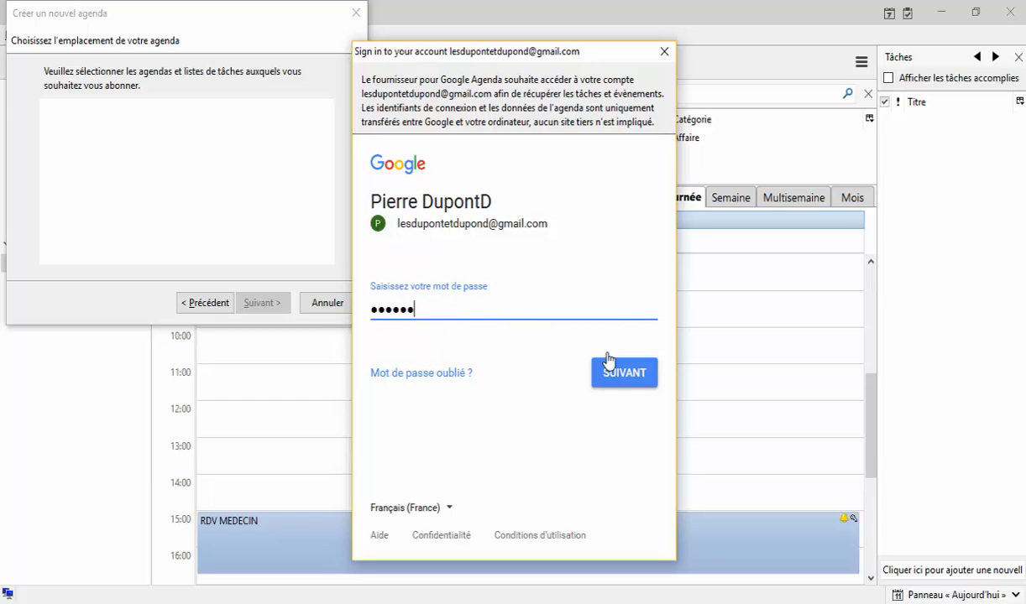
type("••••••••")
left_click(628, 377)
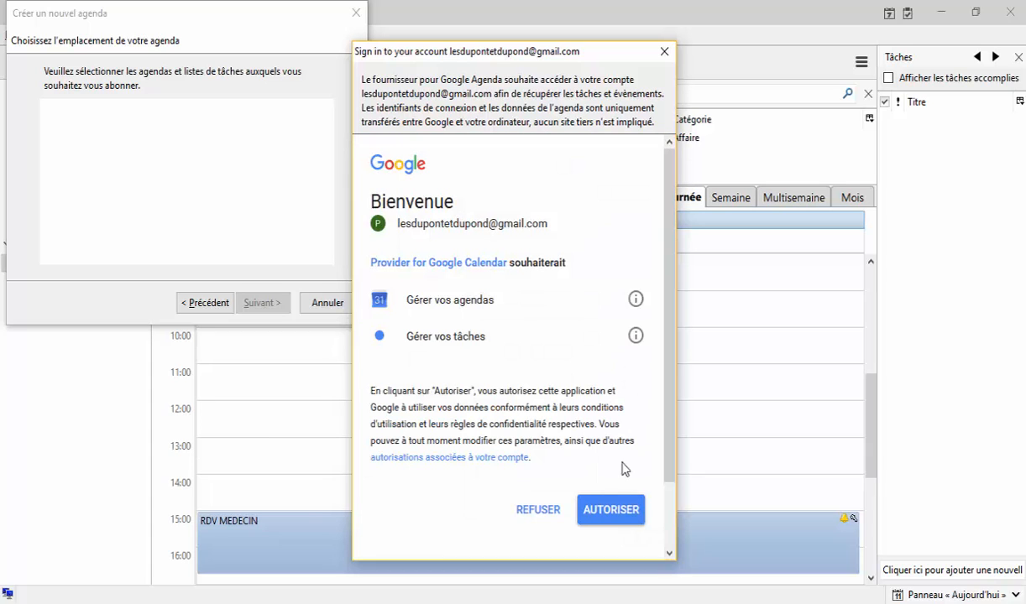
left_click(599, 514)
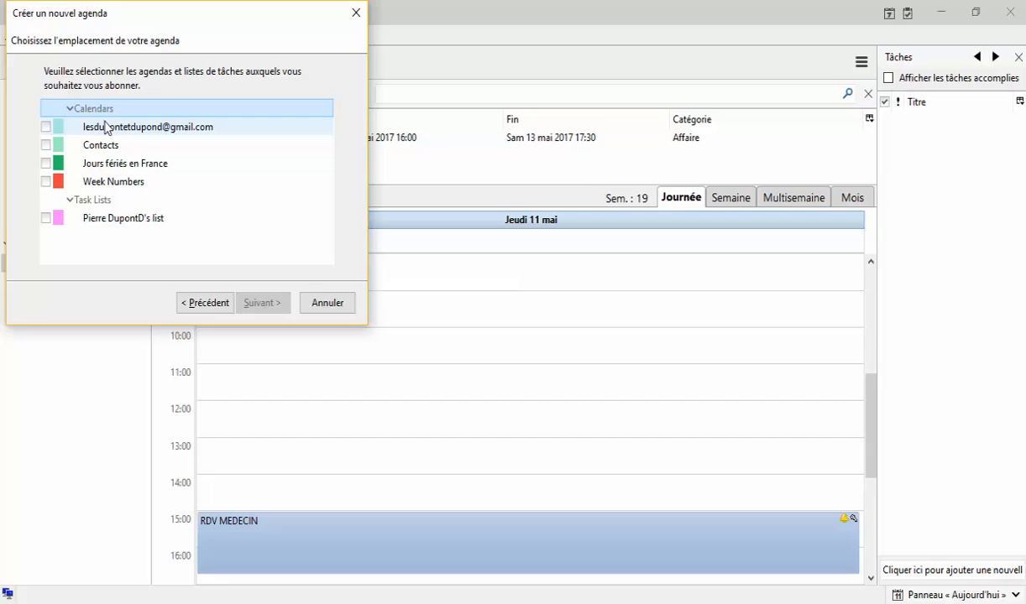
Subscribe to the Google account's main calendar, finish creating the agenda, and hide Mon agenda.
left_click(45, 127)
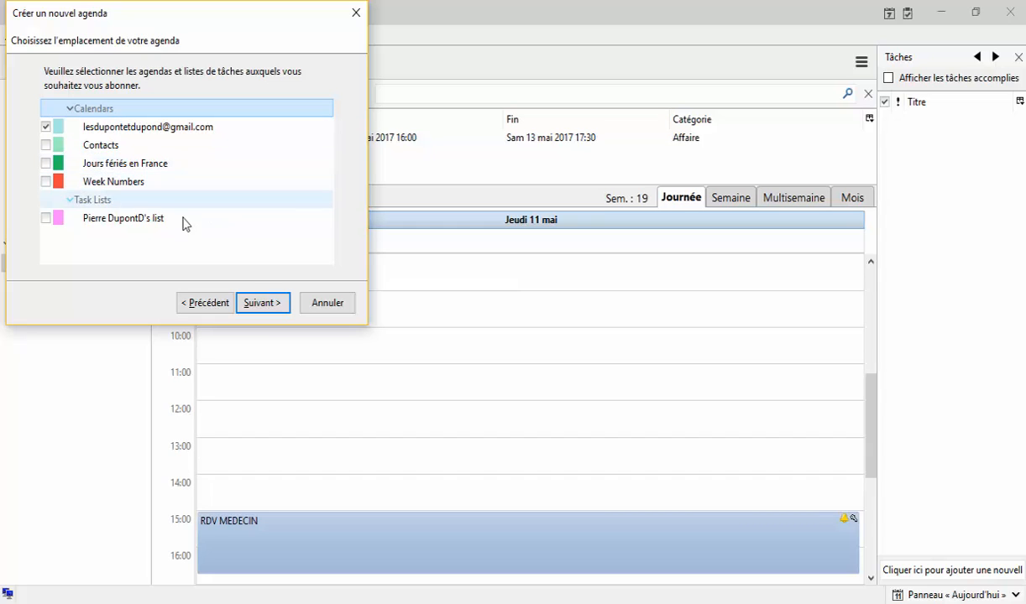
left_click(263, 303)
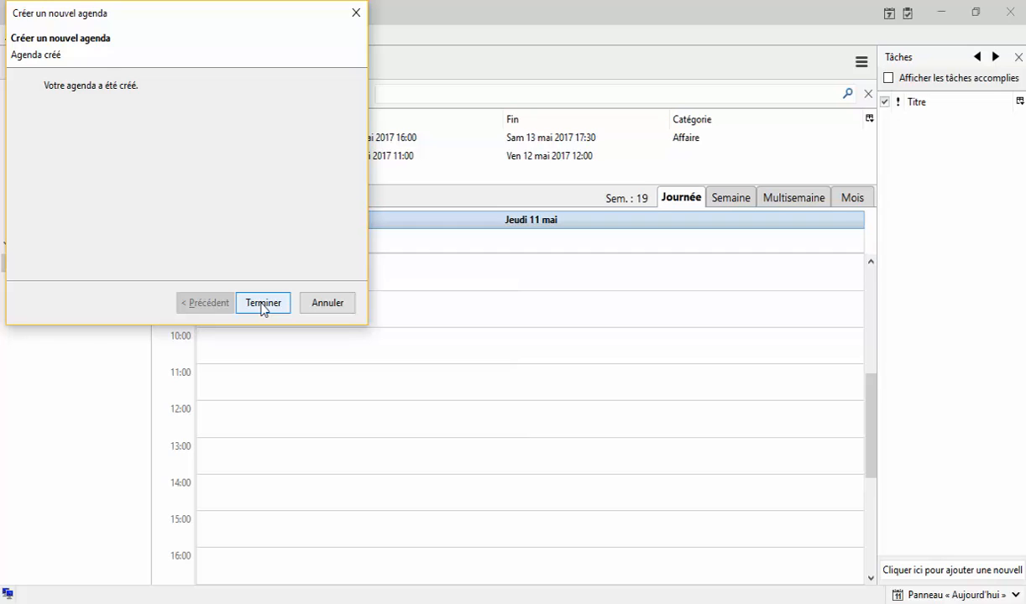
left_click(262, 304)
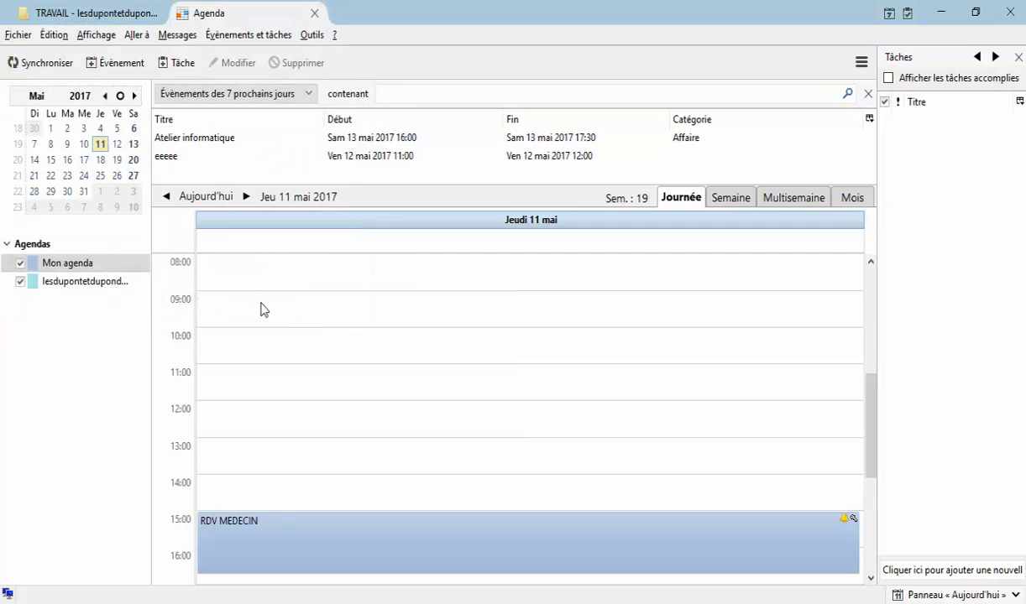
left_click(20, 264)
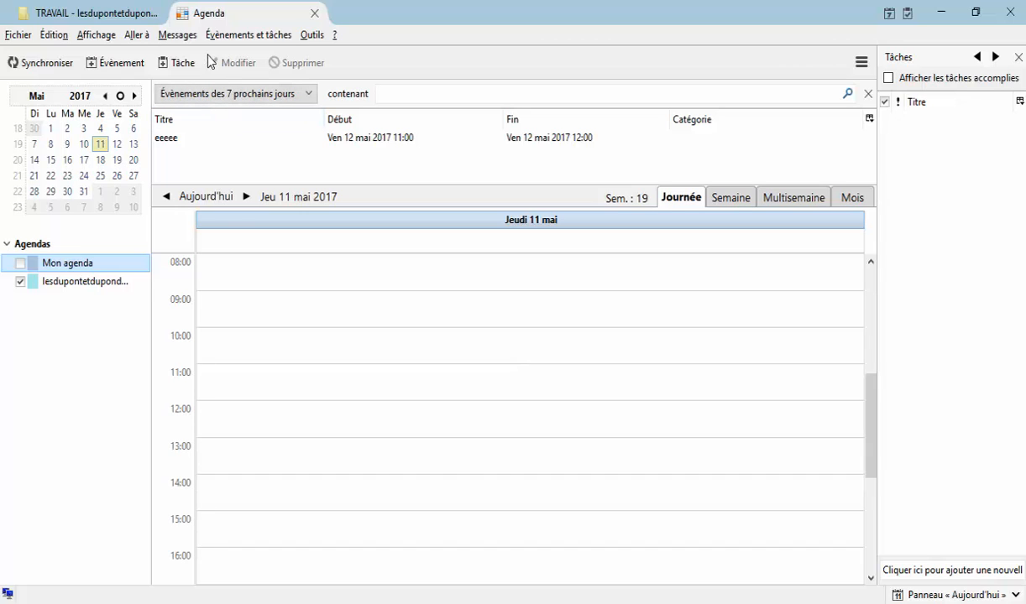
Create a new event titled "RDV MEDECIN" with the location Périgueux.
left_click(240, 39)
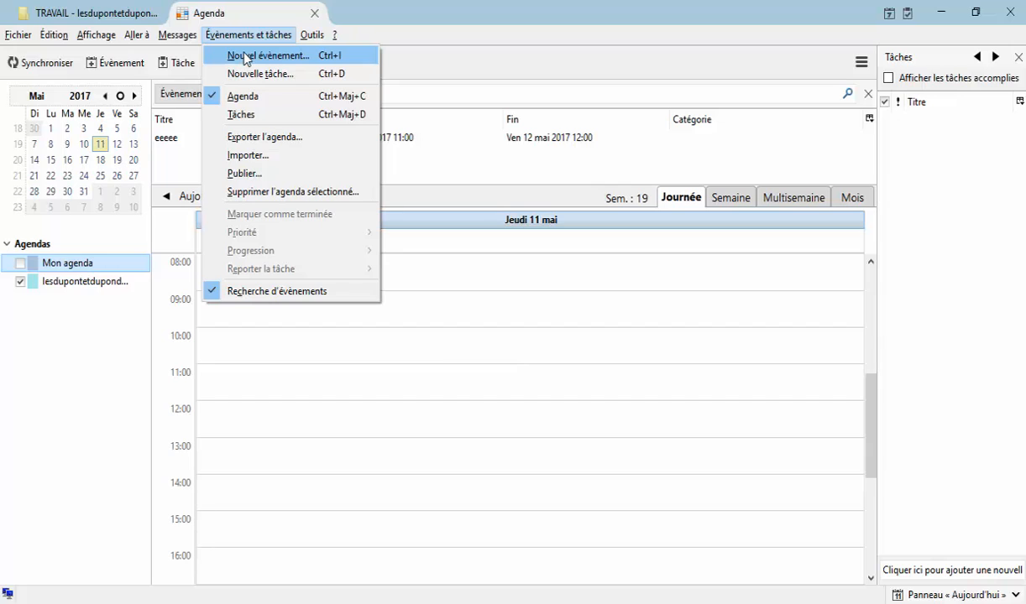
left_click(245, 56)
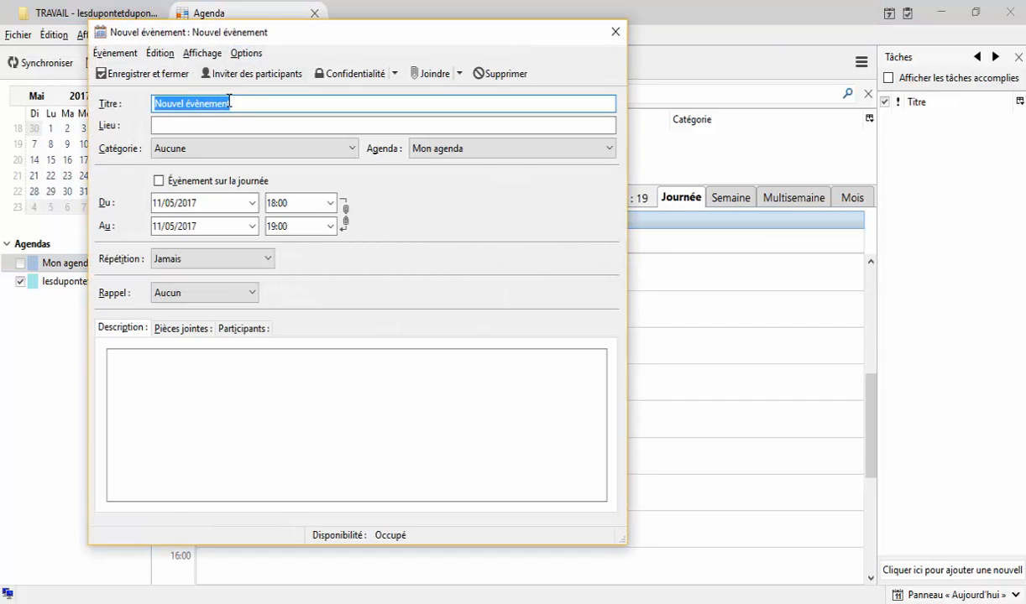
type("RDV MEDECEI")
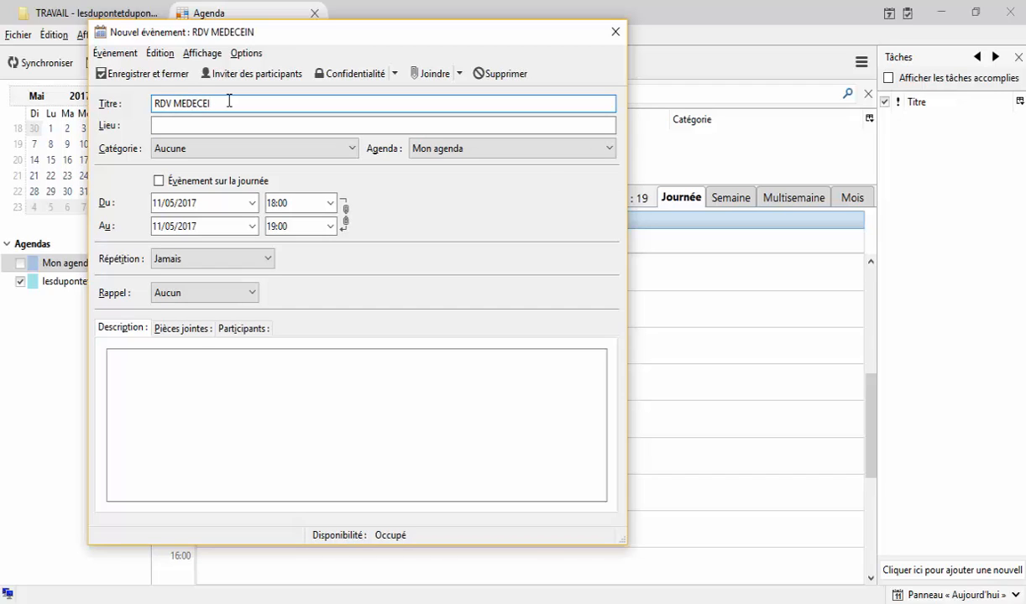
key("BackSpace")
key("BackSpace")
key("BackSpace")
type("I")
key("Tab")
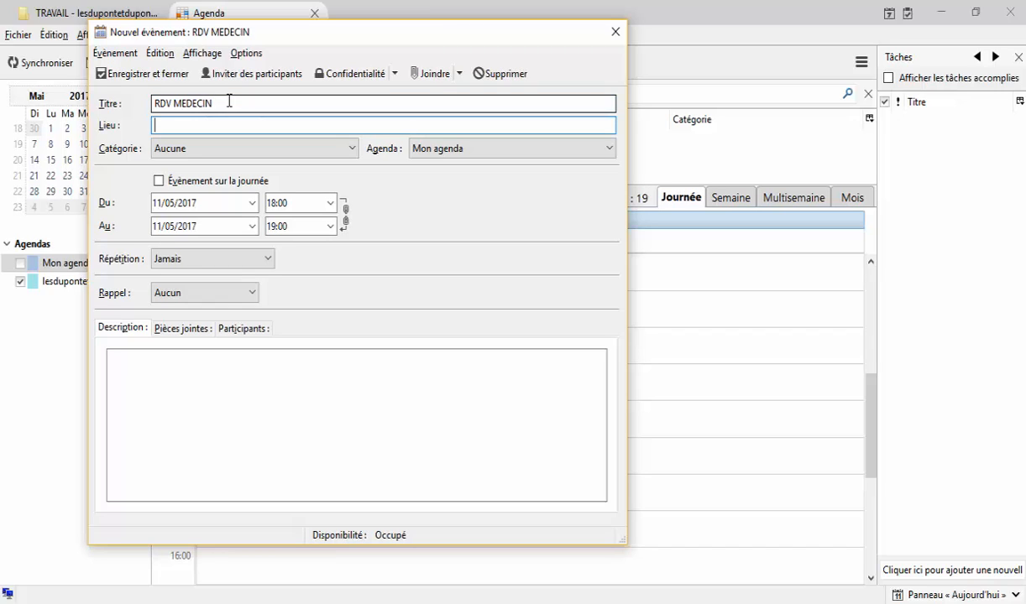
type("Périgueux")
Assign the event the category Personnel and place it in the Google account's agenda.
left_click(243, 151)
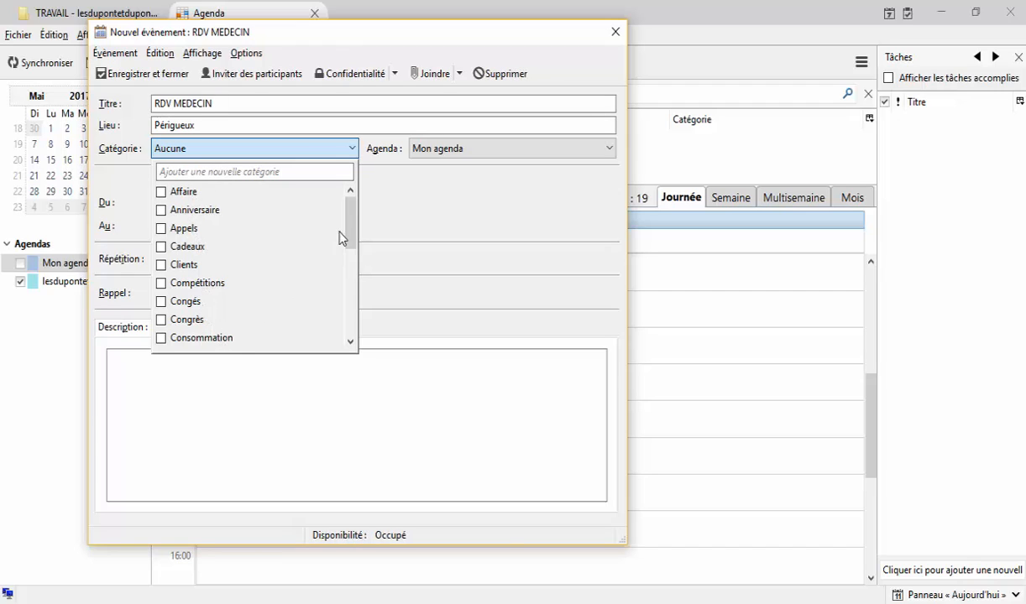
scroll(351, 250, "down", 1)
left_click_drag(349, 245, 342, 326)
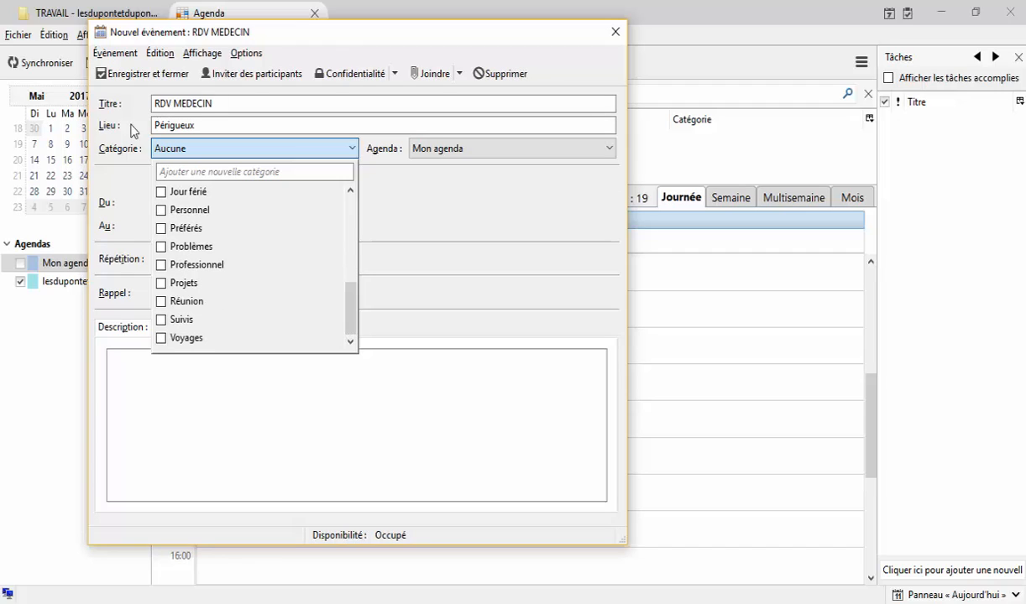
left_click(161, 211)
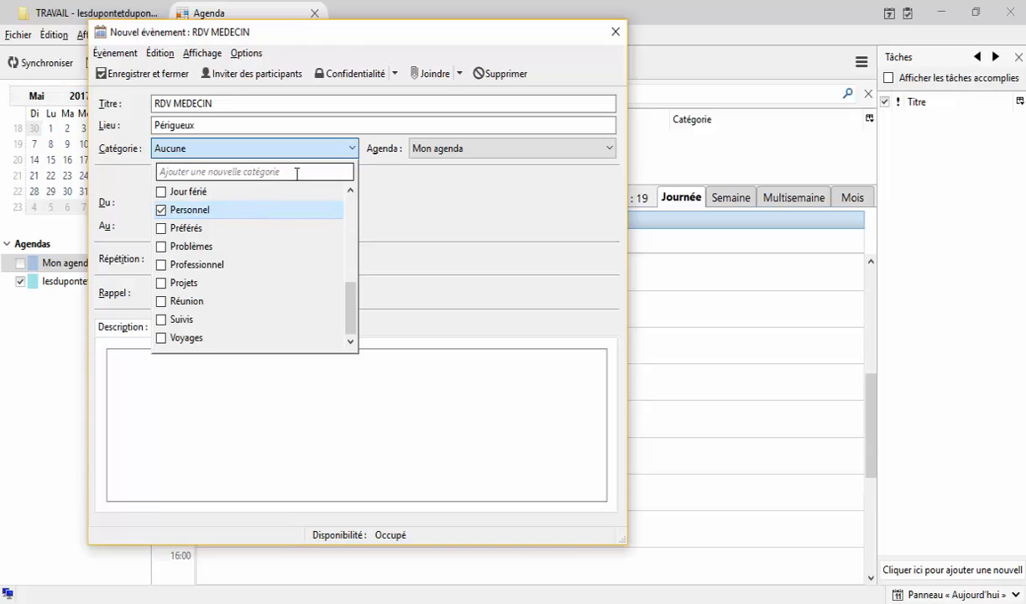
left_click(252, 215)
left_click(336, 150)
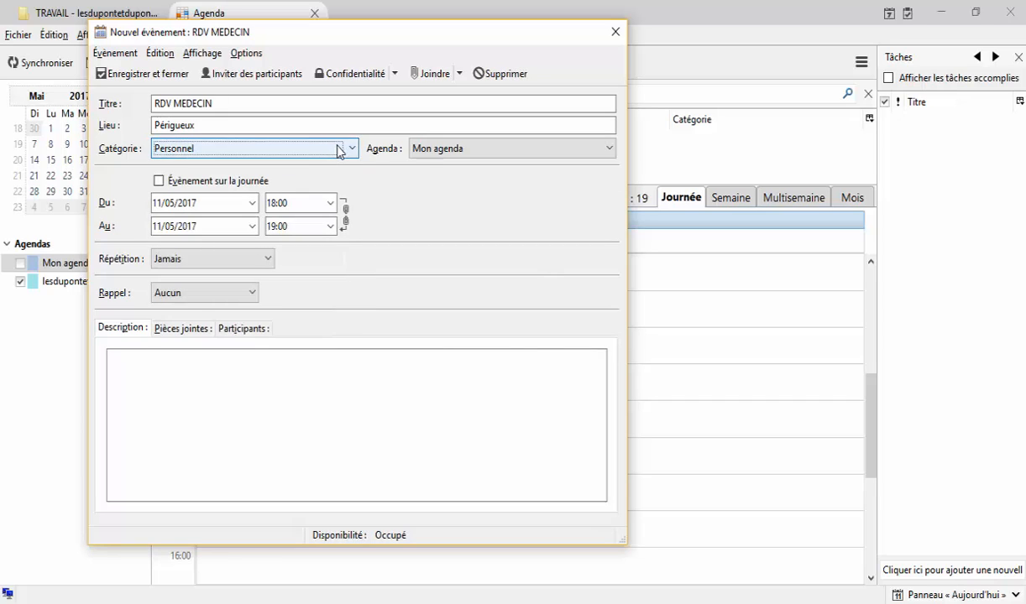
left_click(427, 158)
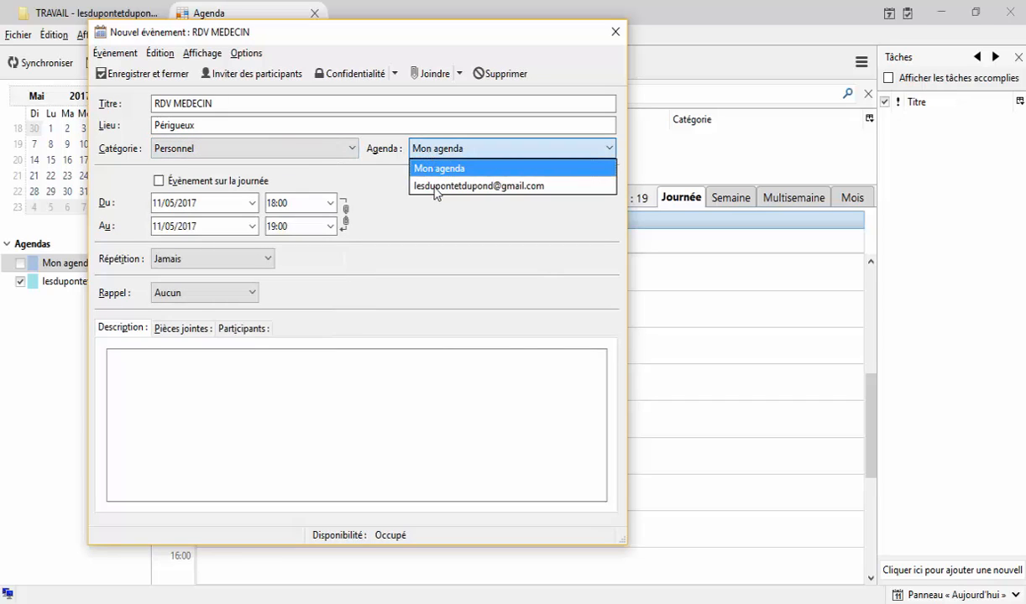
left_click(435, 186)
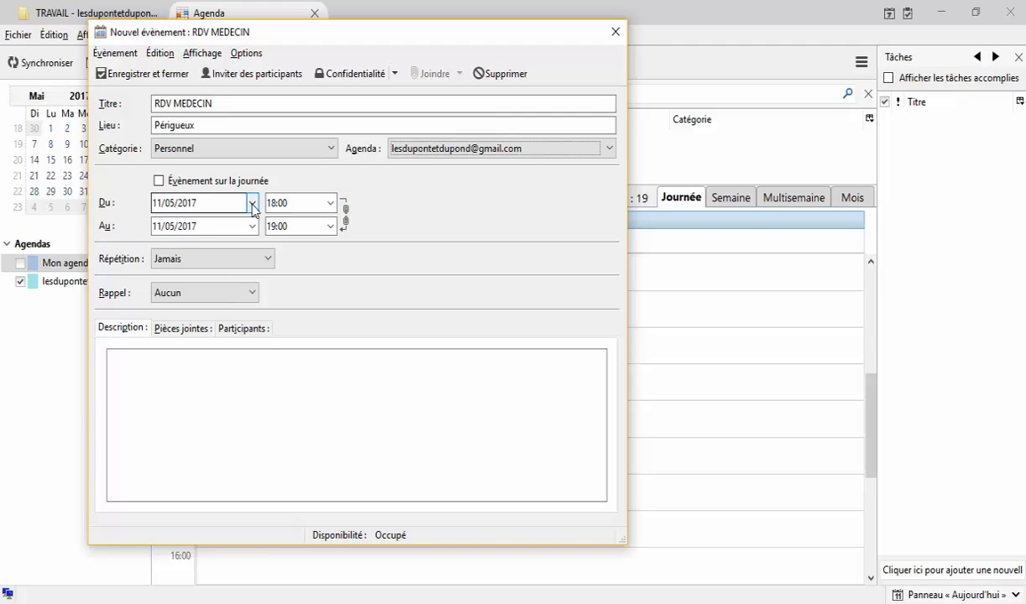
Schedule the event on 12/05/2017 from 15:10 to 16:50.
left_click(251, 202)
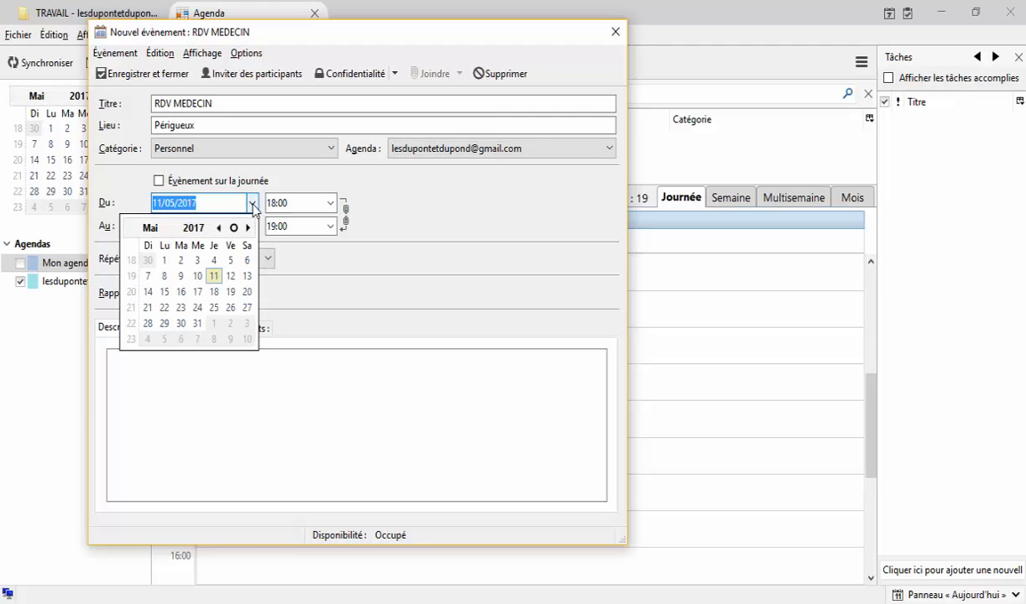
left_click(231, 278)
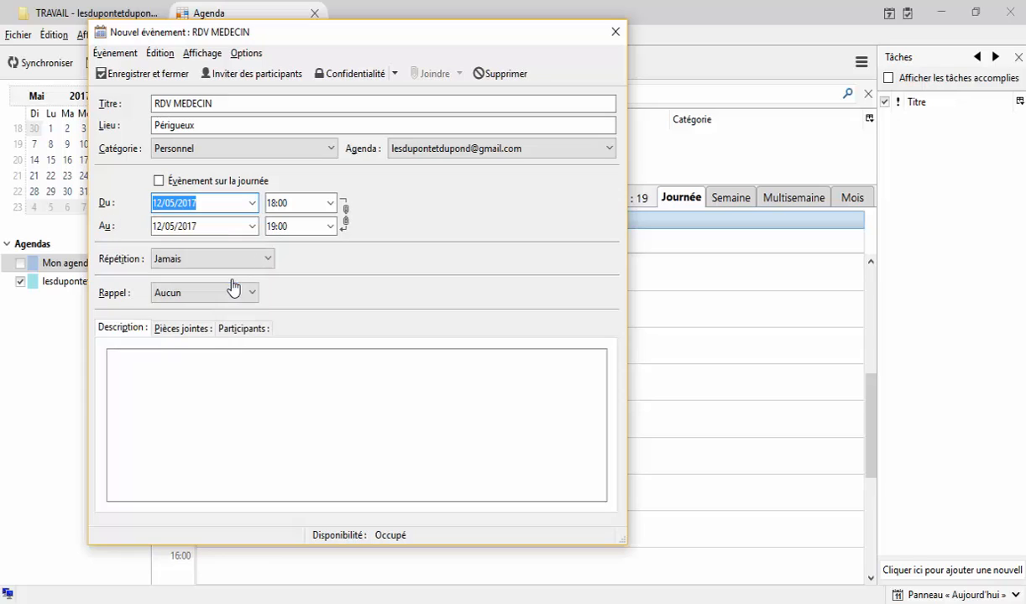
left_click(289, 209)
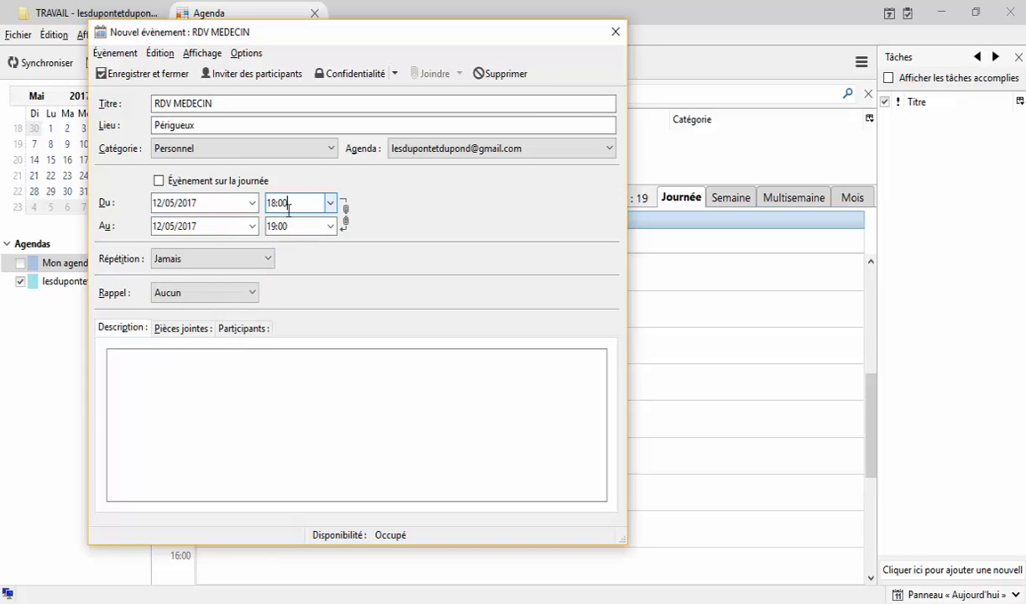
left_click(330, 203)
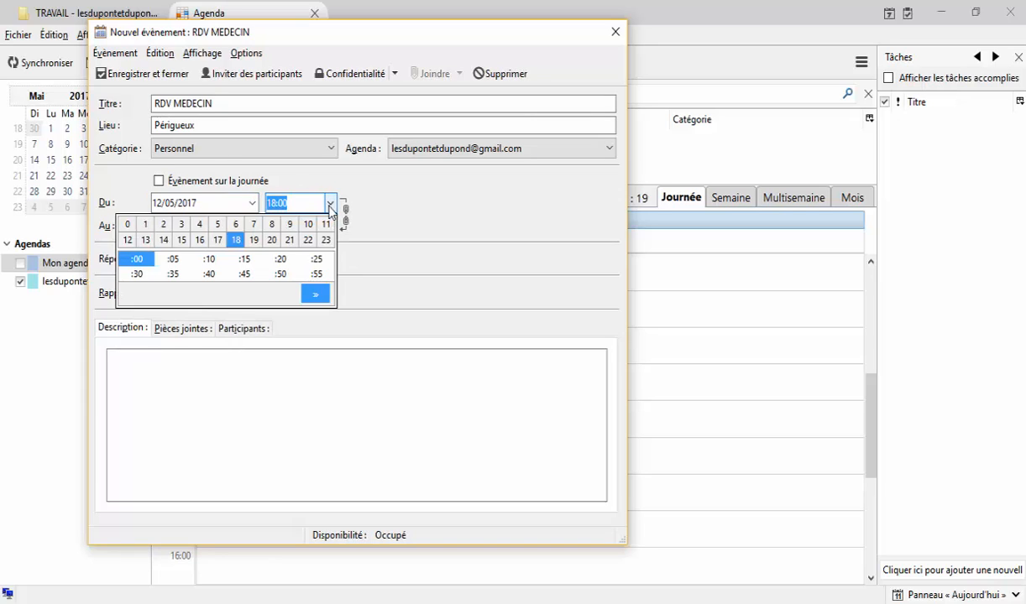
left_click(181, 240)
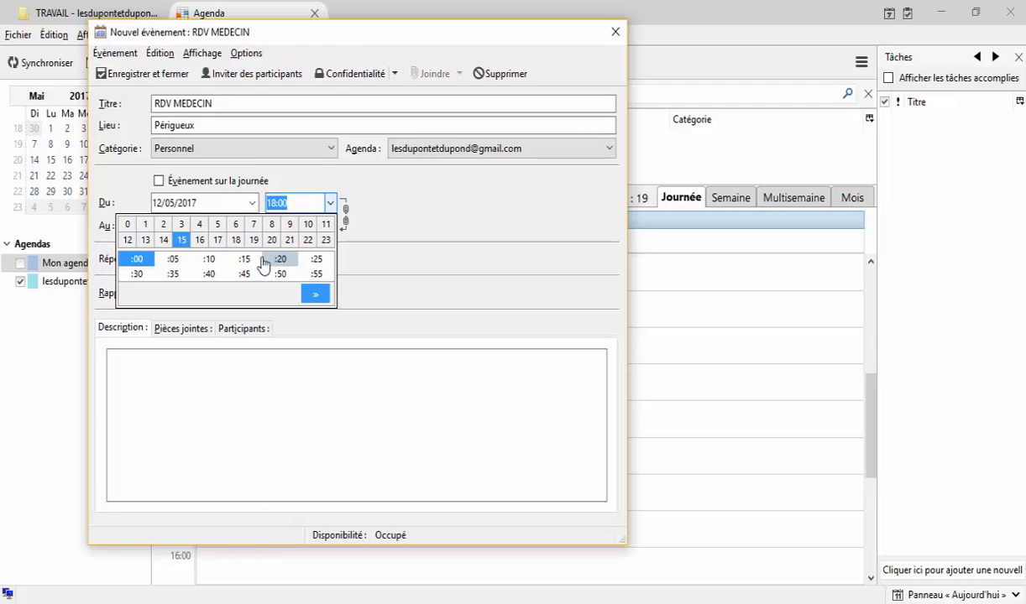
left_click(206, 259)
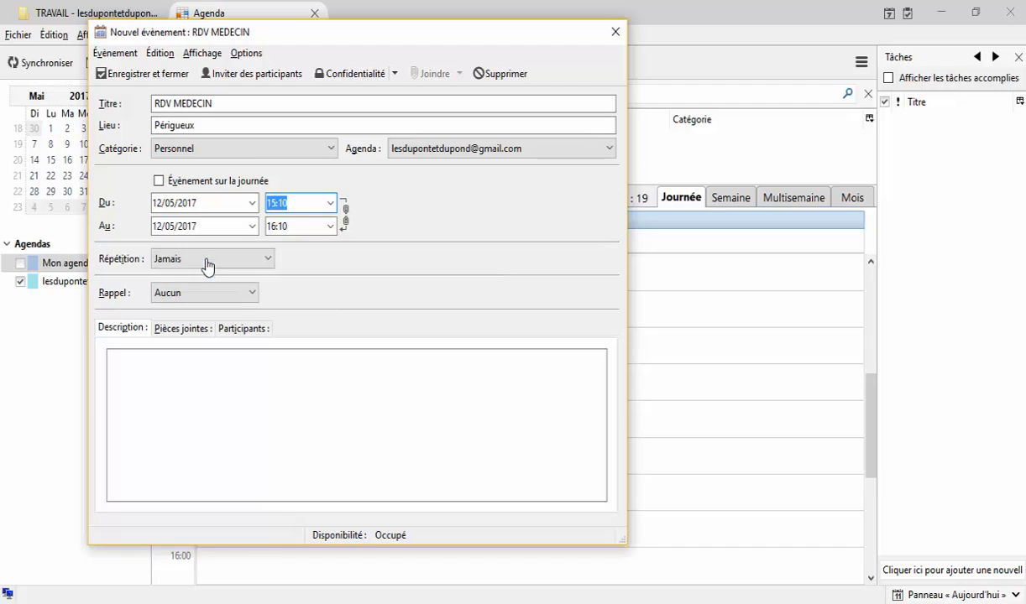
left_click(282, 225)
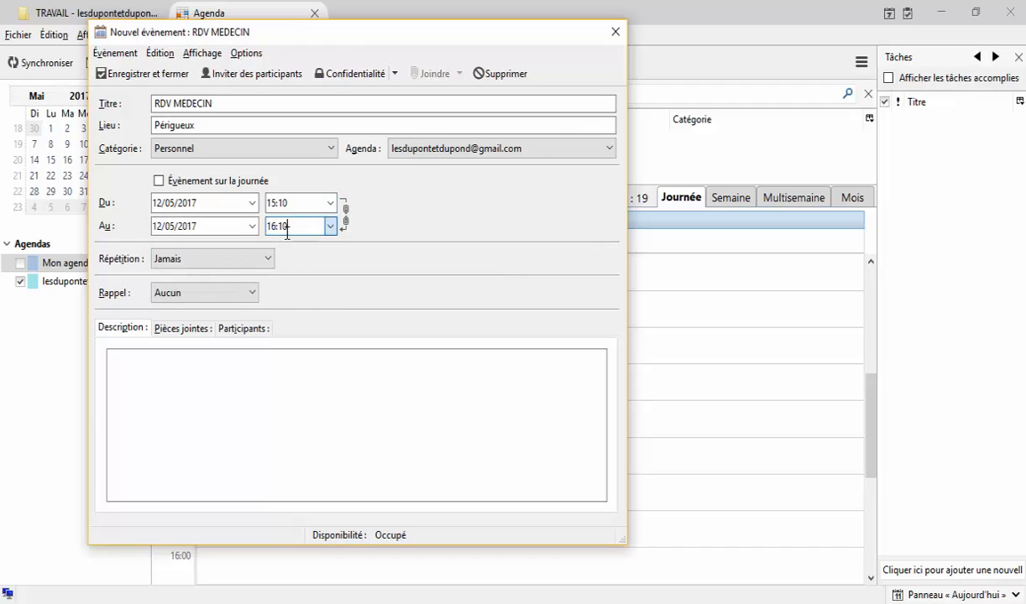
left_click(329, 227)
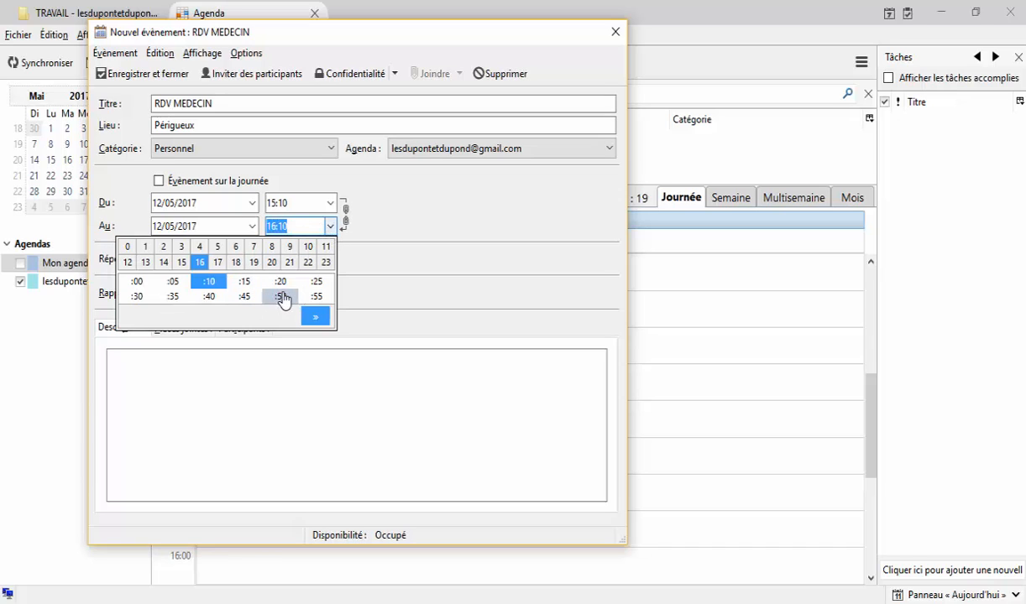
left_click(279, 297)
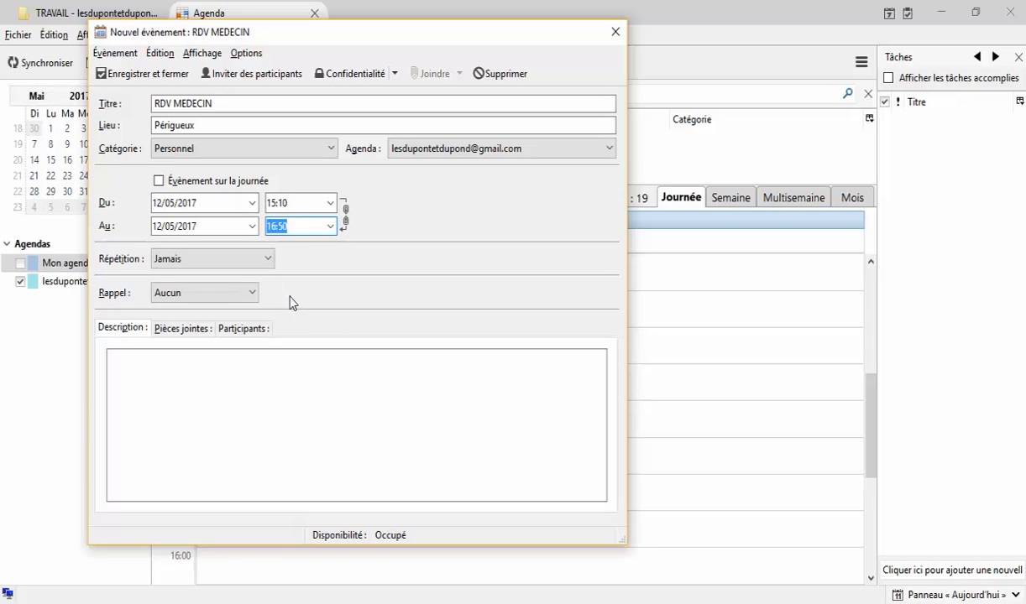
Set the event's reminder to 12 hours before and enter the description "problème de dos".
left_click(244, 299)
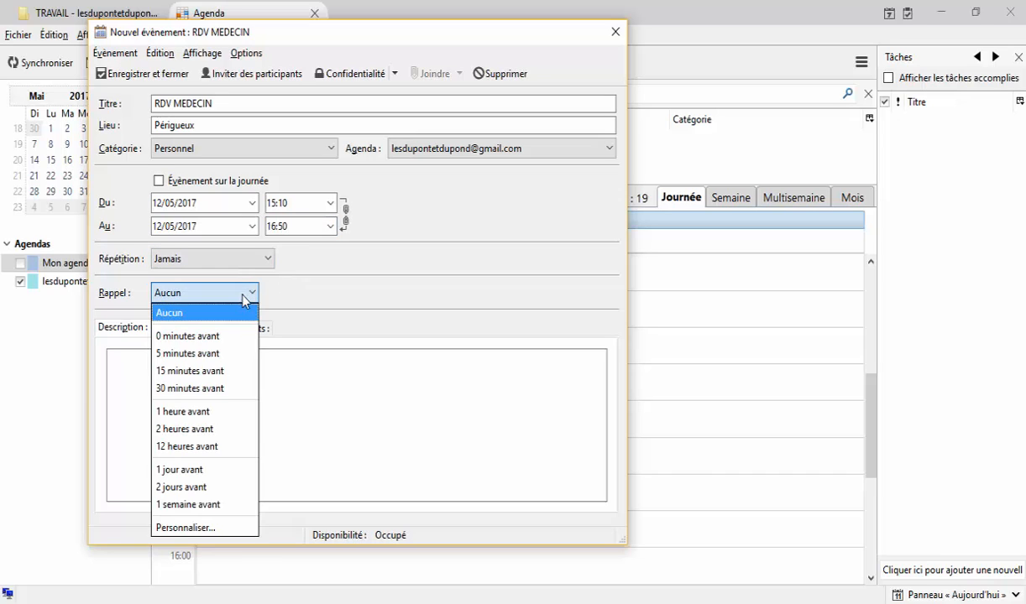
left_click(233, 447)
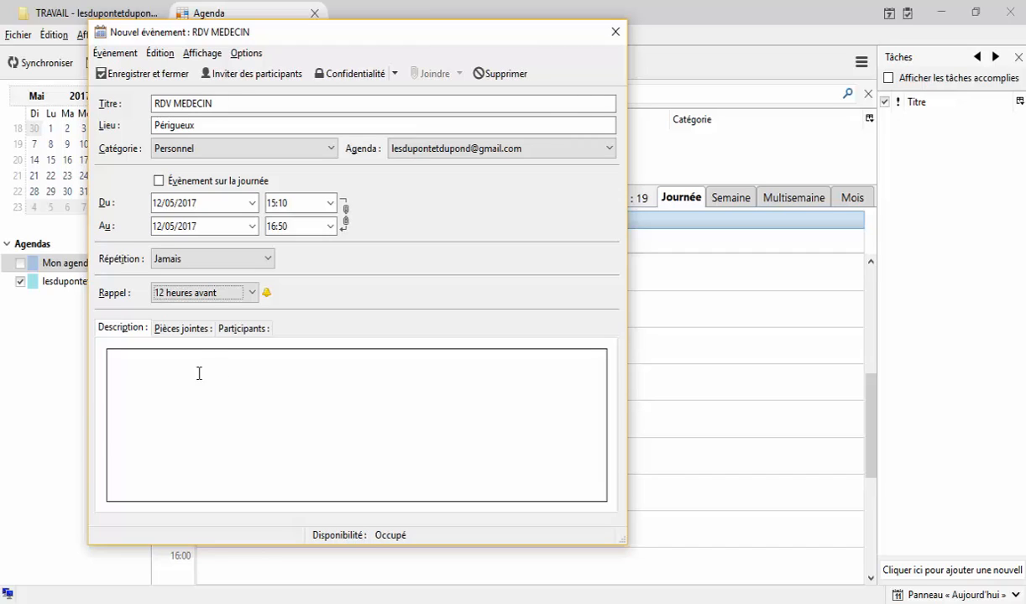
left_click(167, 382)
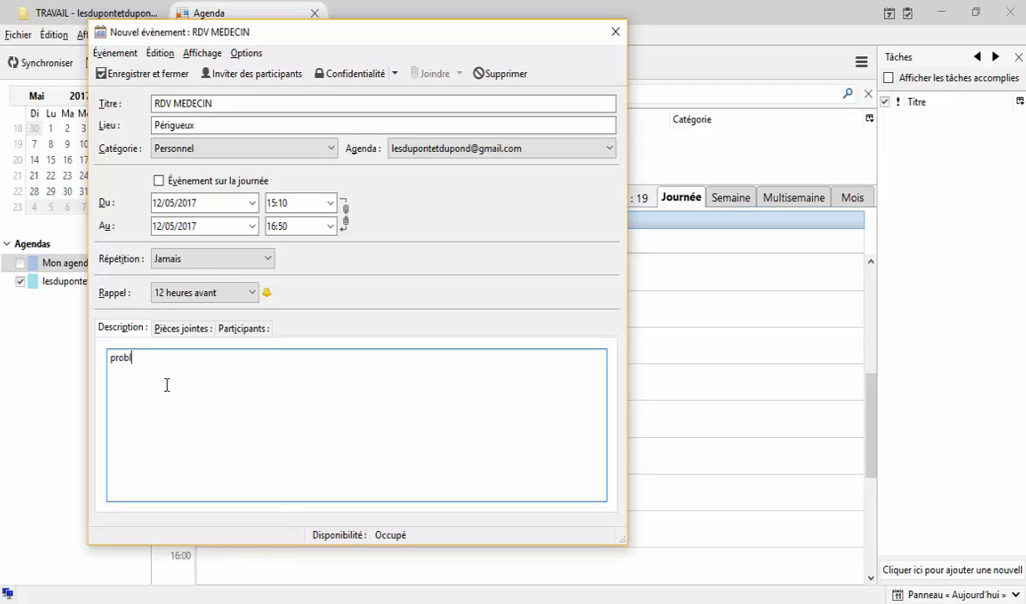
type("problème de dos")
Set the event's confidentiality to Évènement privé, and save and close the event.
left_click(394, 75)
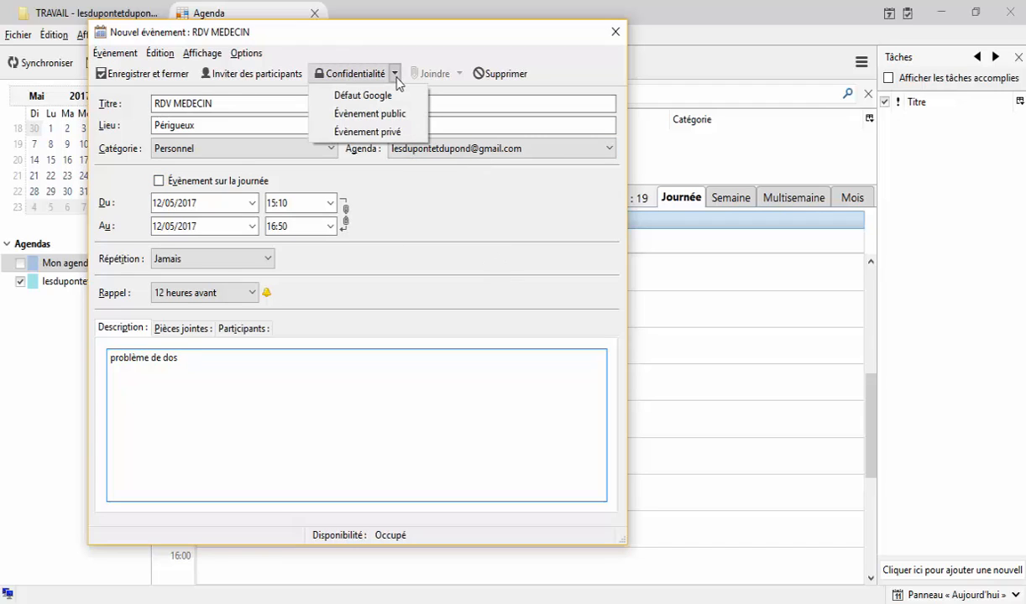
left_click(382, 131)
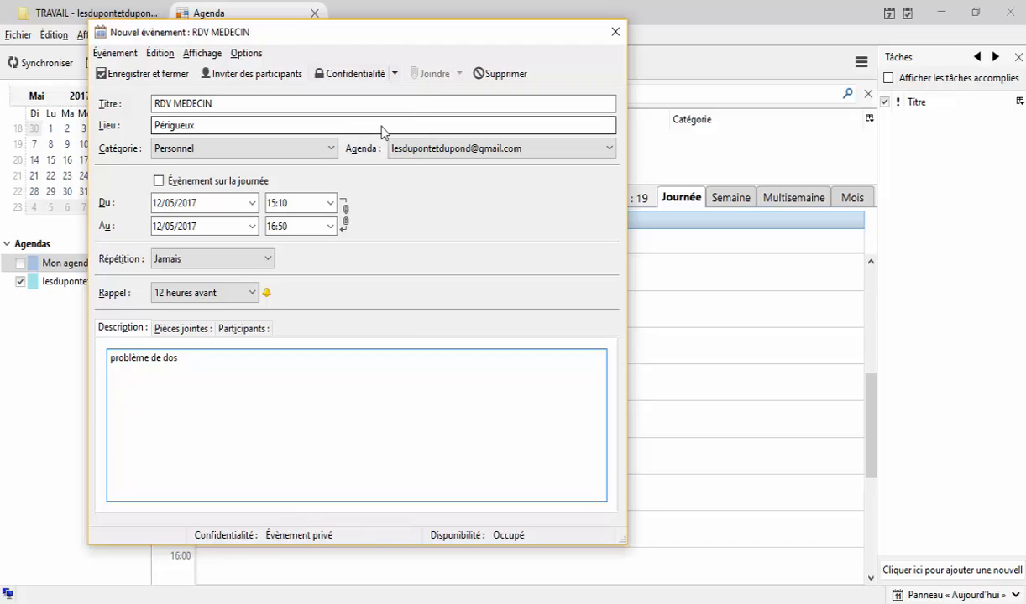
left_click(146, 76)
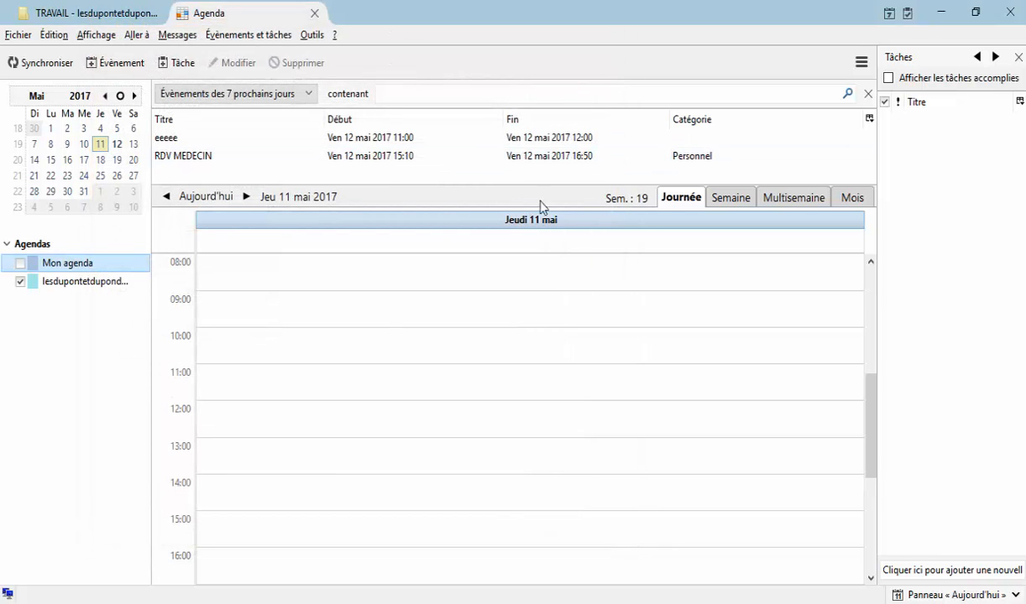
Display the agenda by week and synchronise the new RDV MEDECIN event with the Google calendar.
left_click(731, 198)
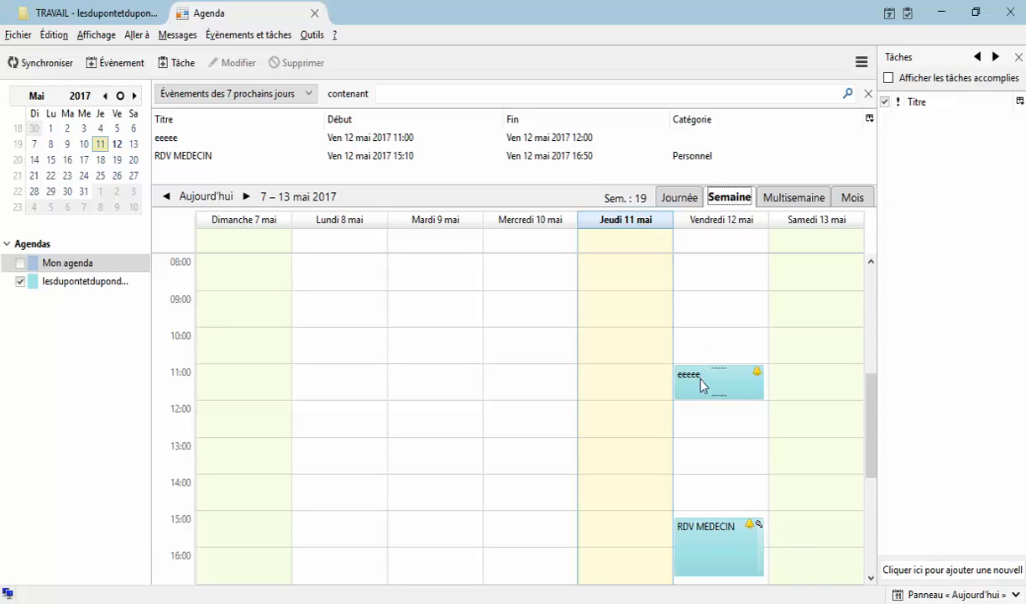
left_click(710, 533)
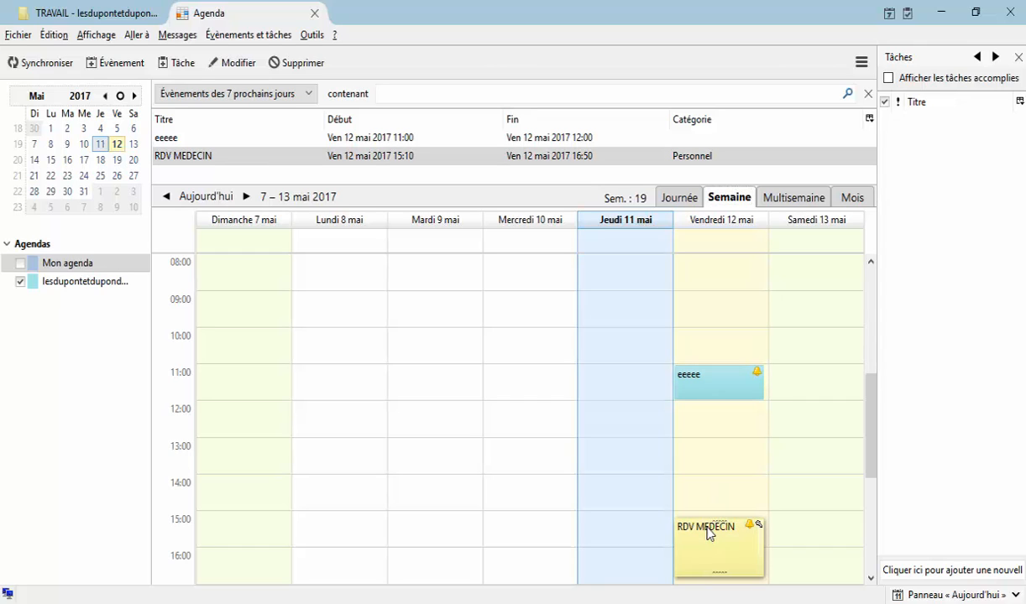
left_click(710, 533)
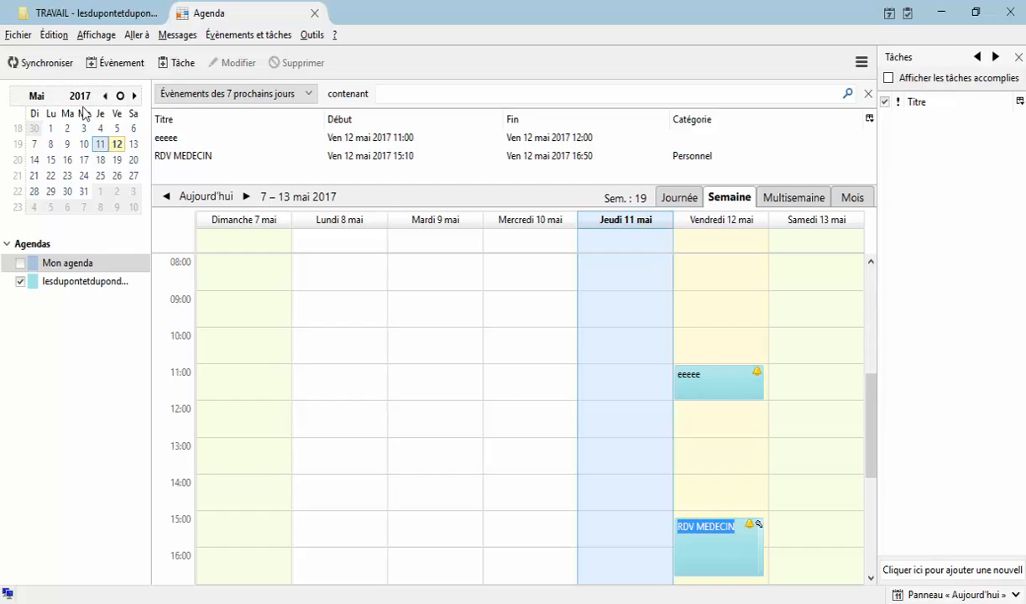
left_click(53, 66)
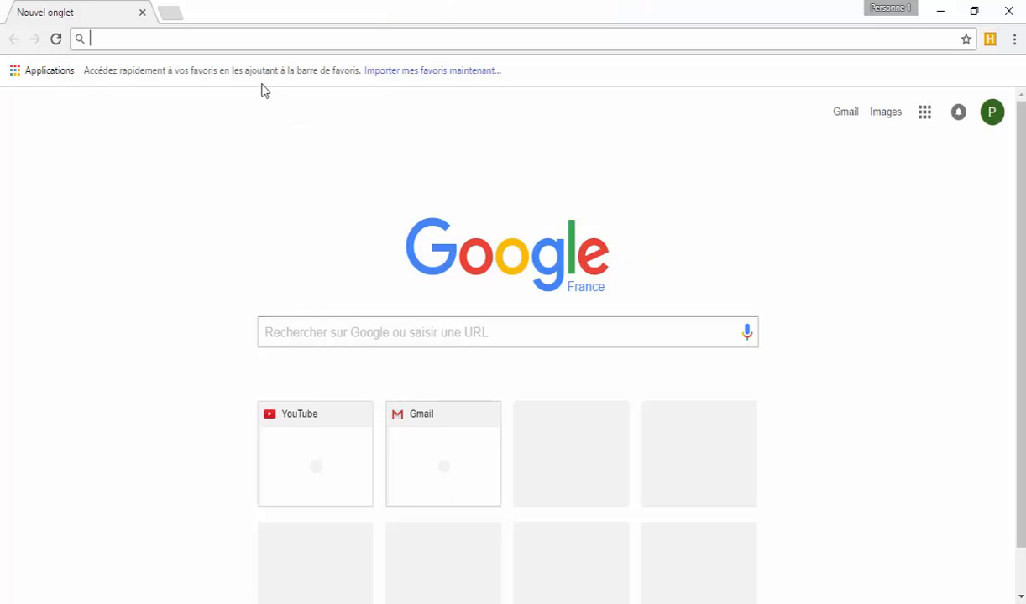
In Chrome, open Google Agenda and delete the "eeeee" event on Friday 12 May.
left_click(923, 115)
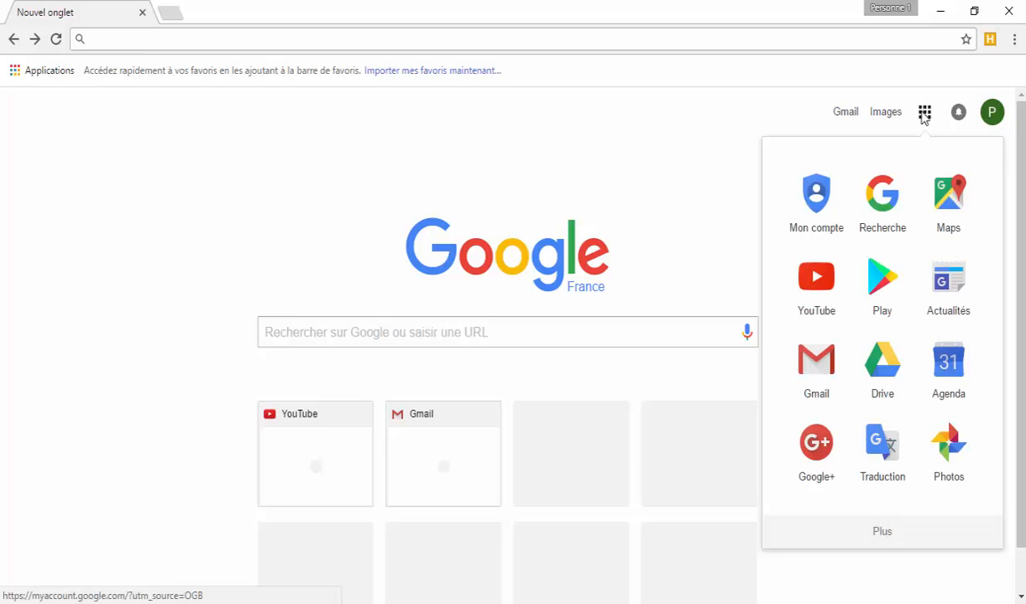
left_click(949, 357)
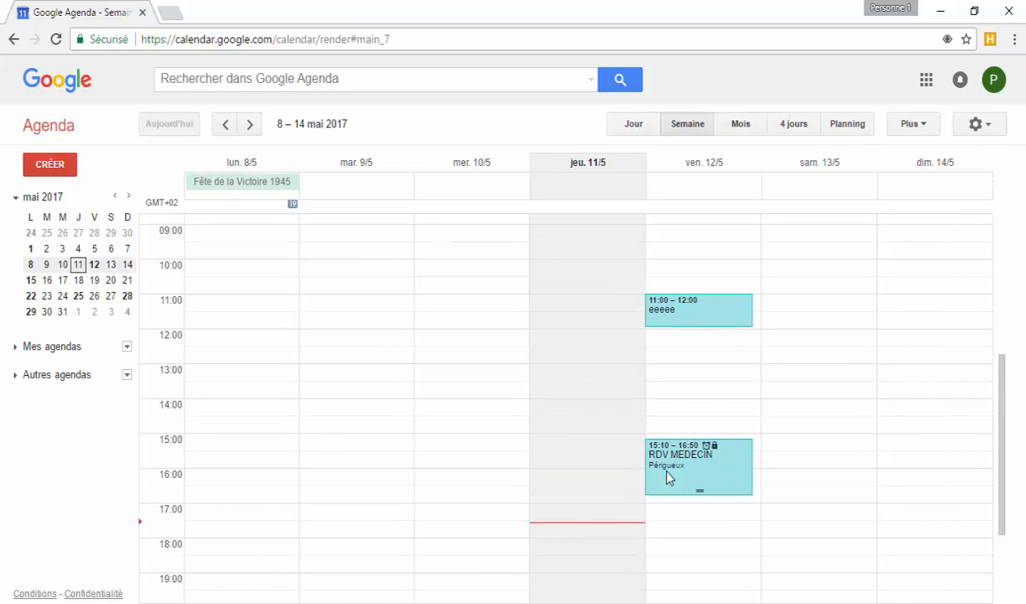
left_click(701, 325)
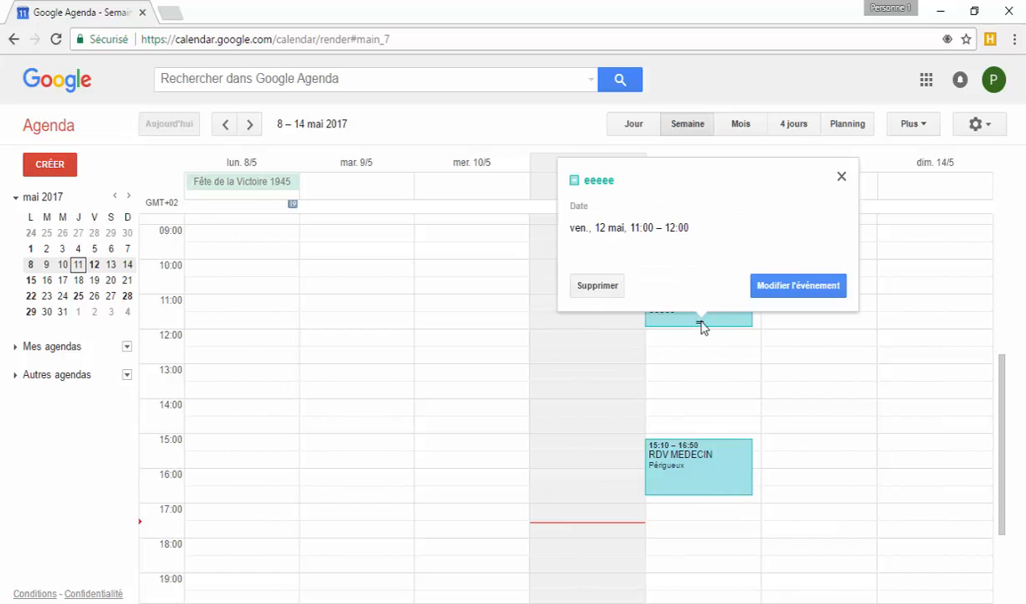
left_click(606, 287)
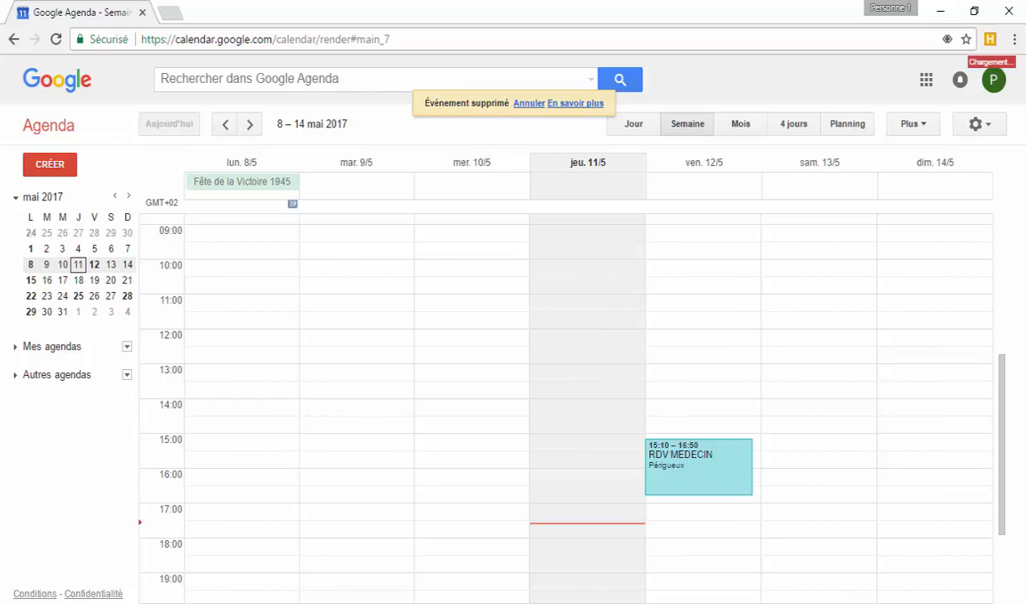
Switch back to Thunderbird and synchronise the agenda to pick up the deletion made in Google Agenda.
left_click(776, 603)
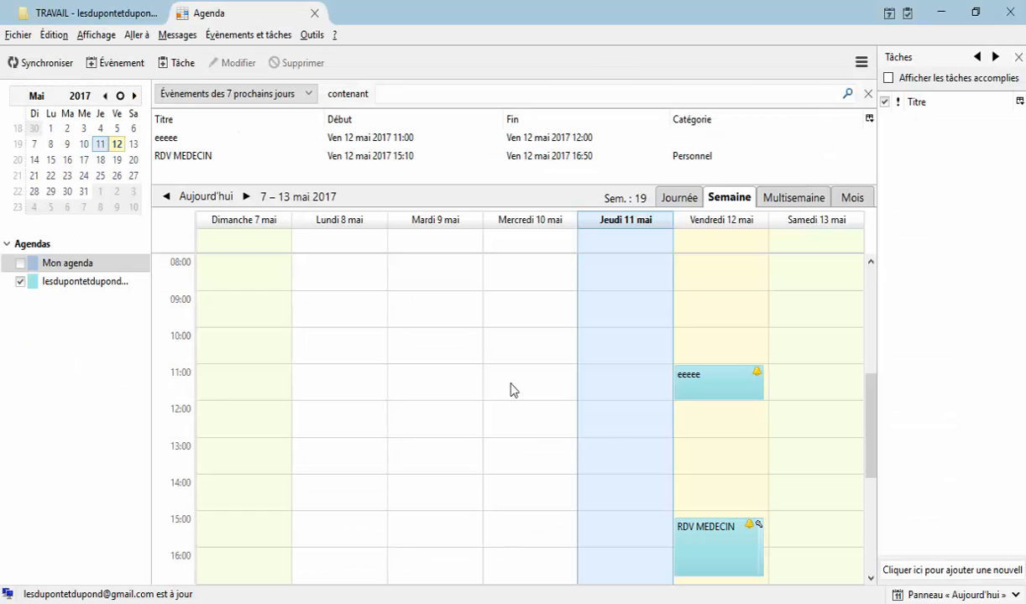
left_click(52, 64)
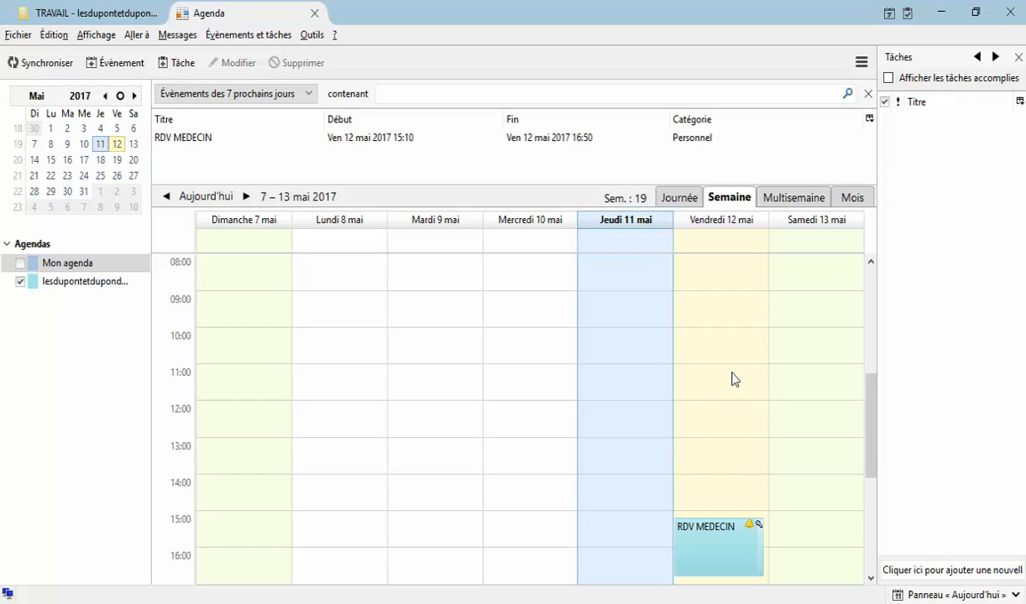
View the agenda by day, week, multi-week and month, and select the Google account's calendar.
left_click(681, 198)
left_click(728, 198)
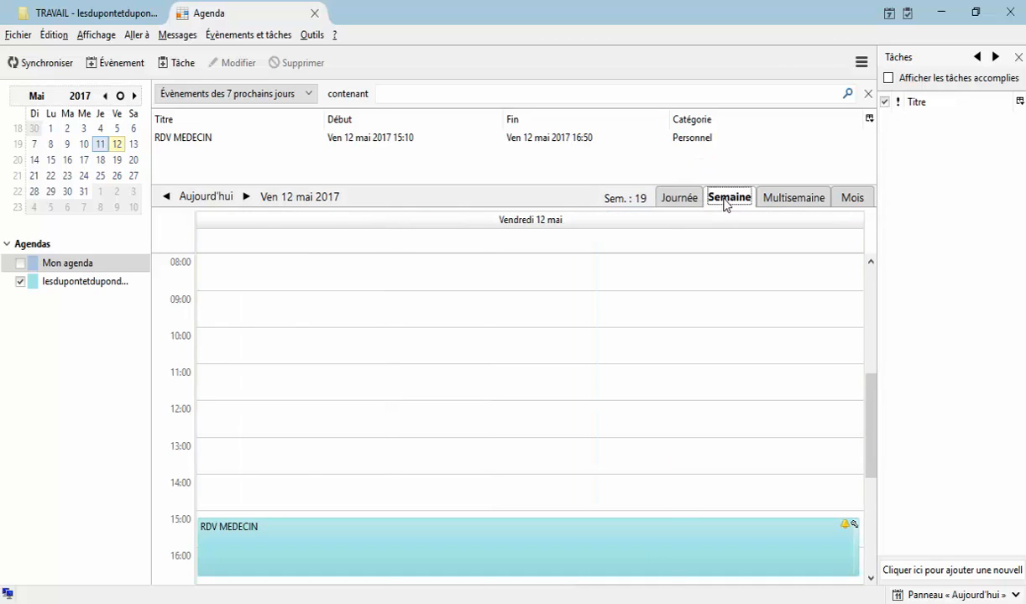
left_click(769, 200)
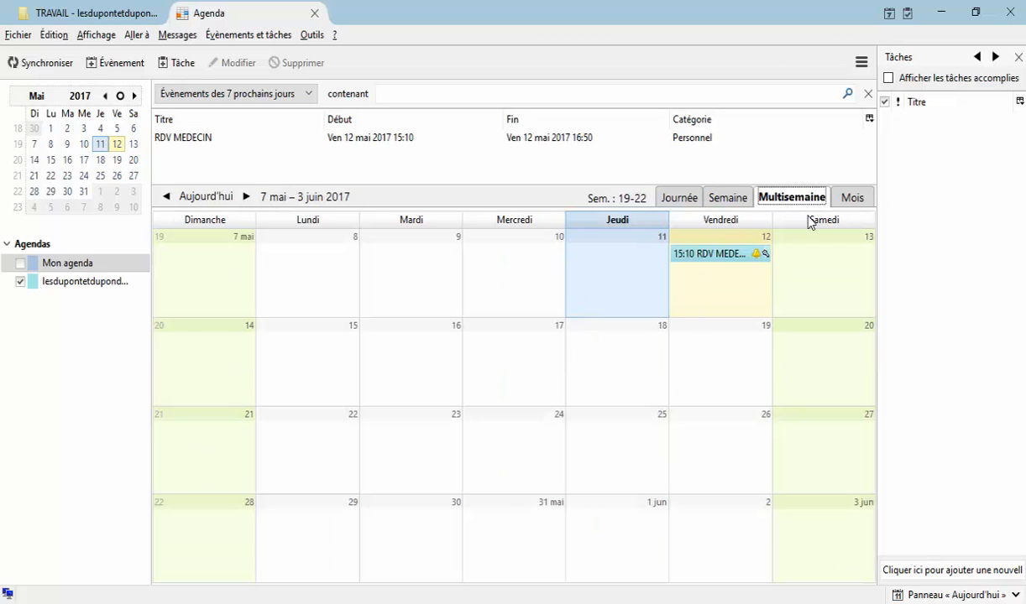
left_click(841, 197)
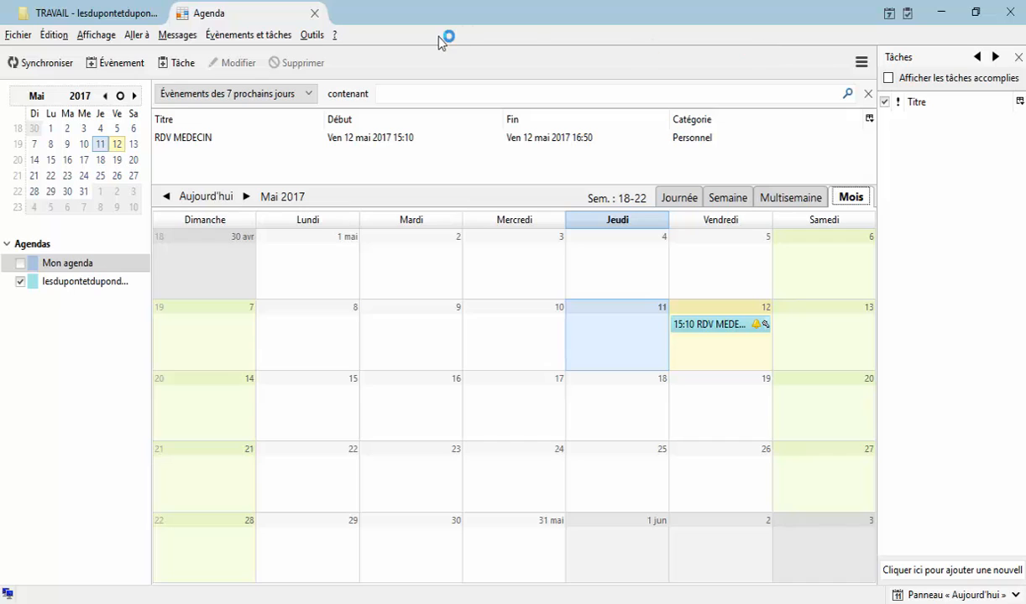
left_click(71, 282)
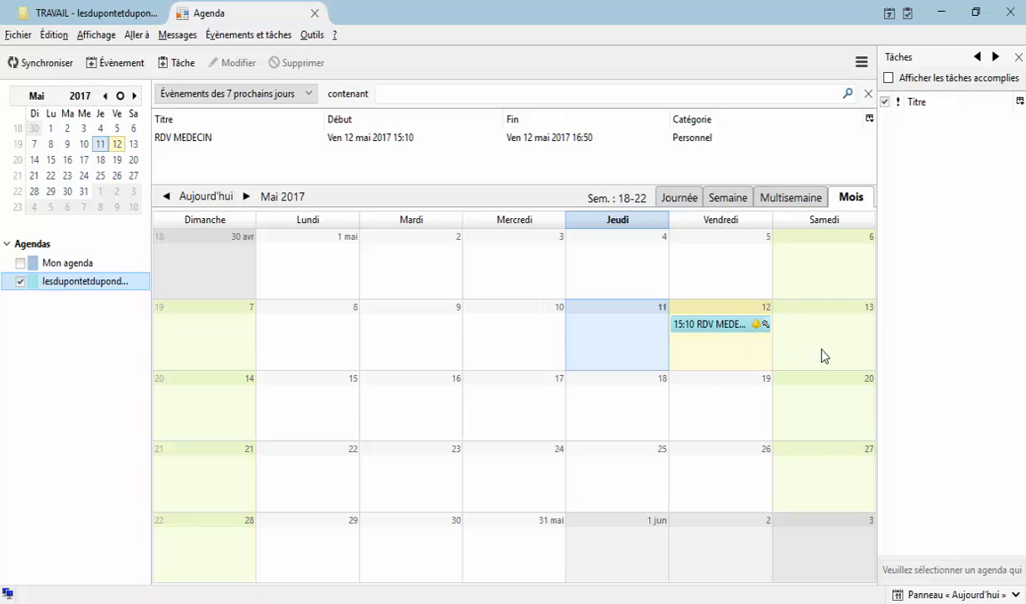
Create a new event on Sunday 14 May 2017 titled ANNIVERSAIRE TONTON, with PERIGUEUX as the location.
left_click(224, 398)
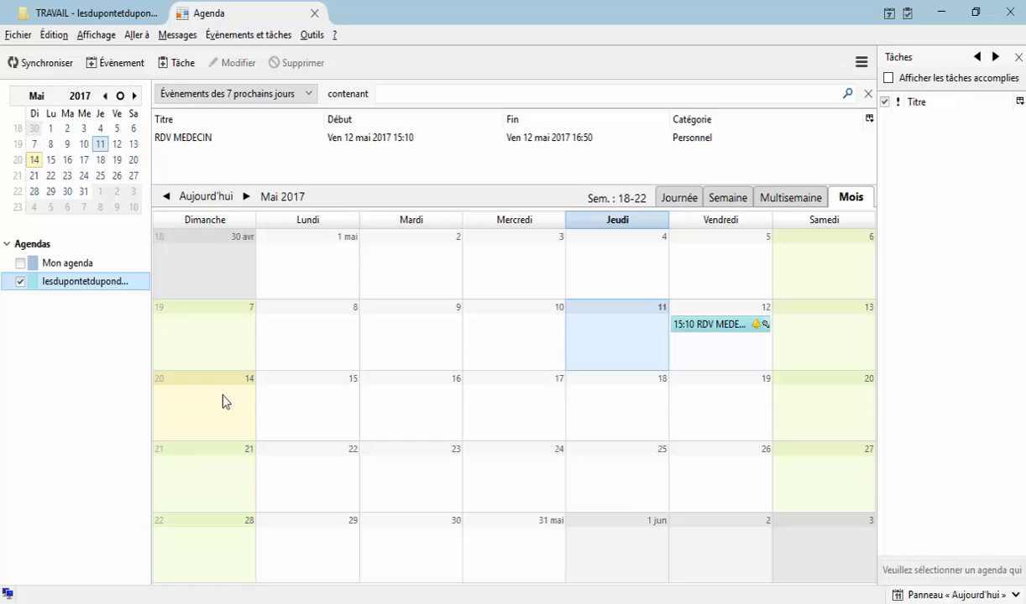
left_click(215, 34)
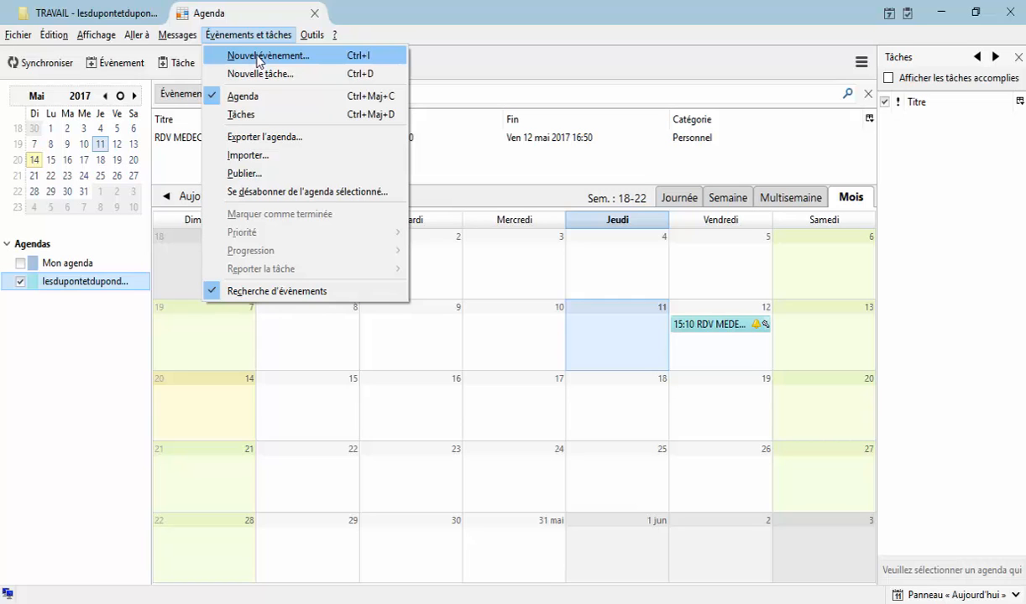
left_click(257, 56)
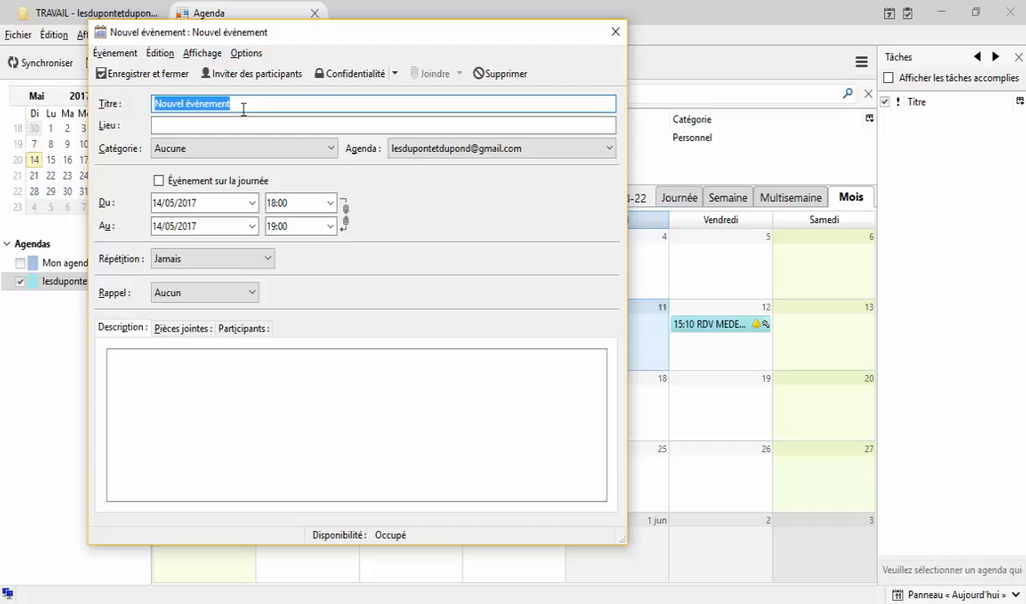
type("ANNIV")
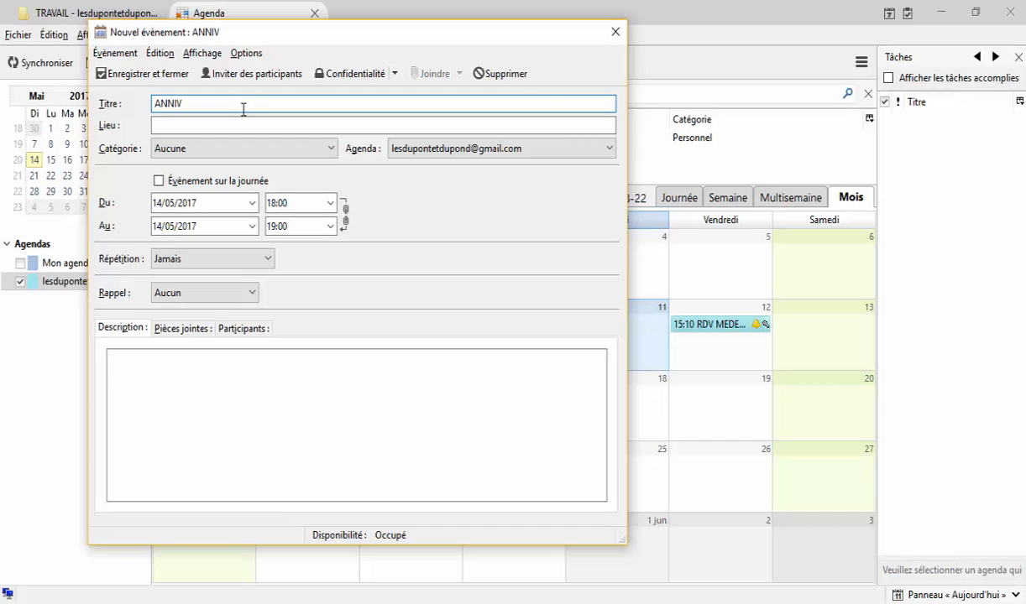
type("ERSAIRE TONTON")
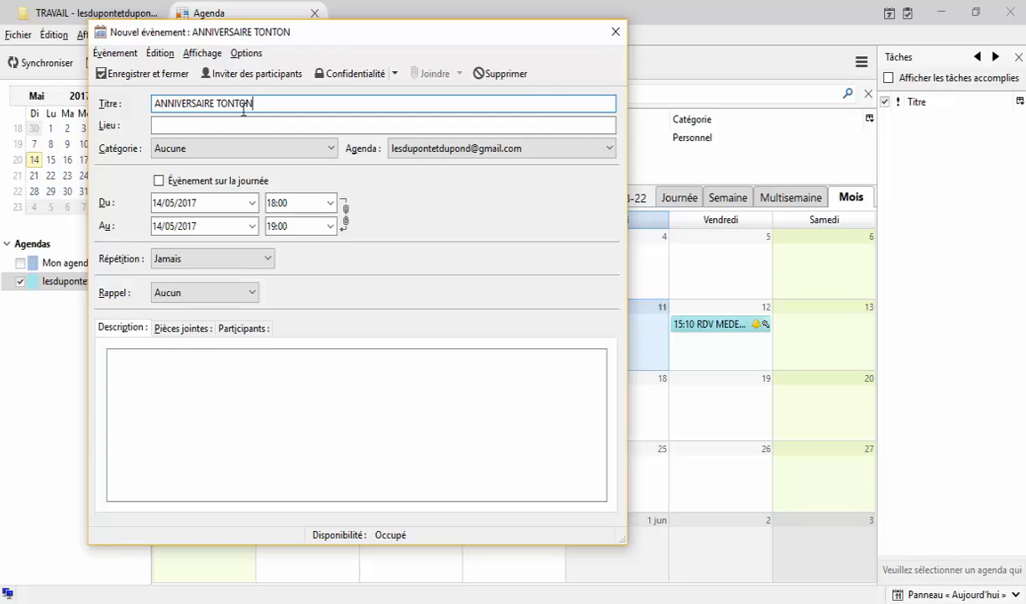
key("Tab")
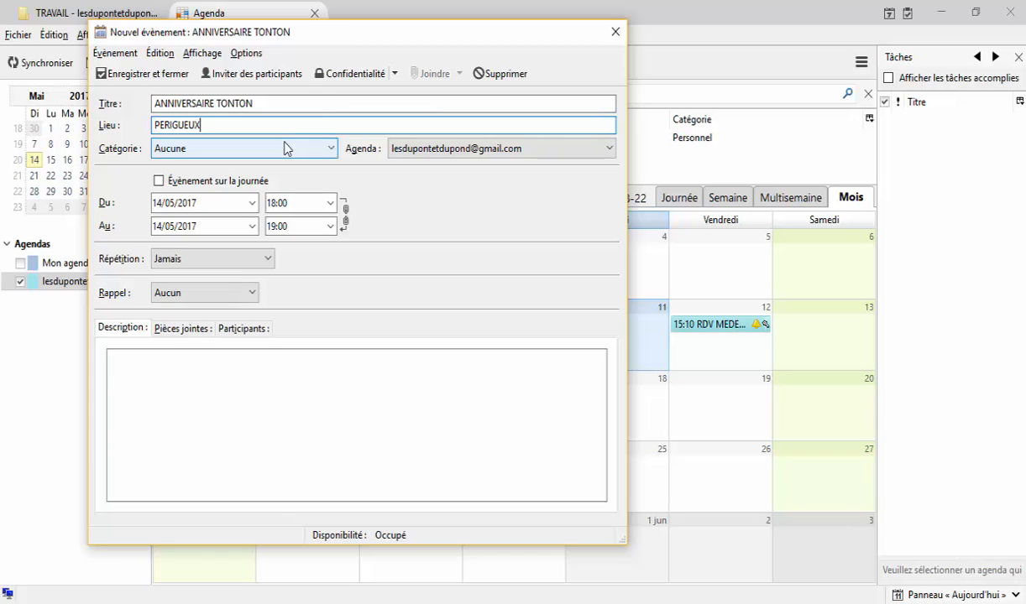
Set the birthday event's start time to 12:00 and its end time to 22:00.
left_click(332, 203)
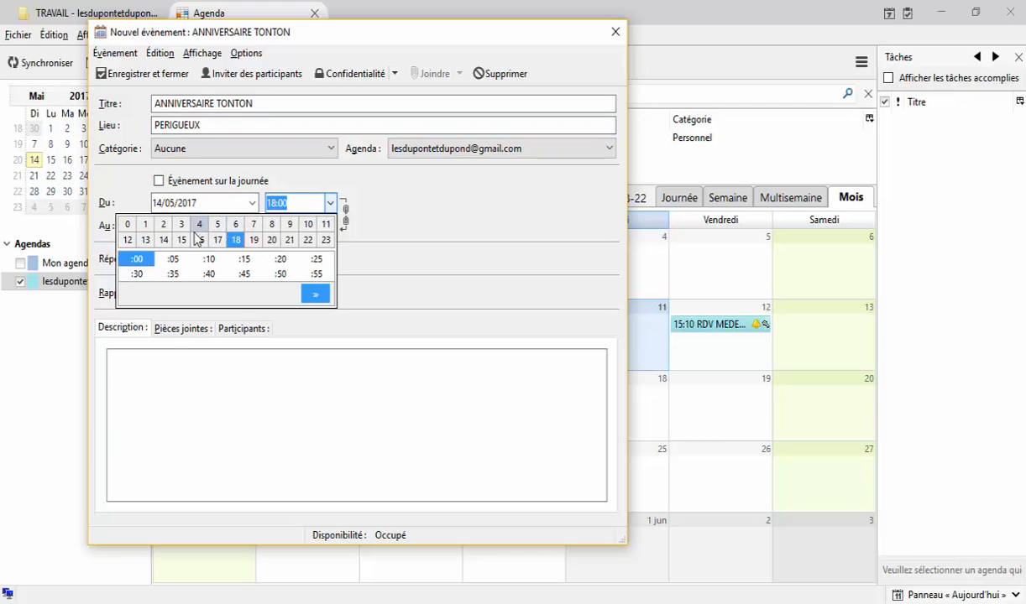
left_click(127, 241)
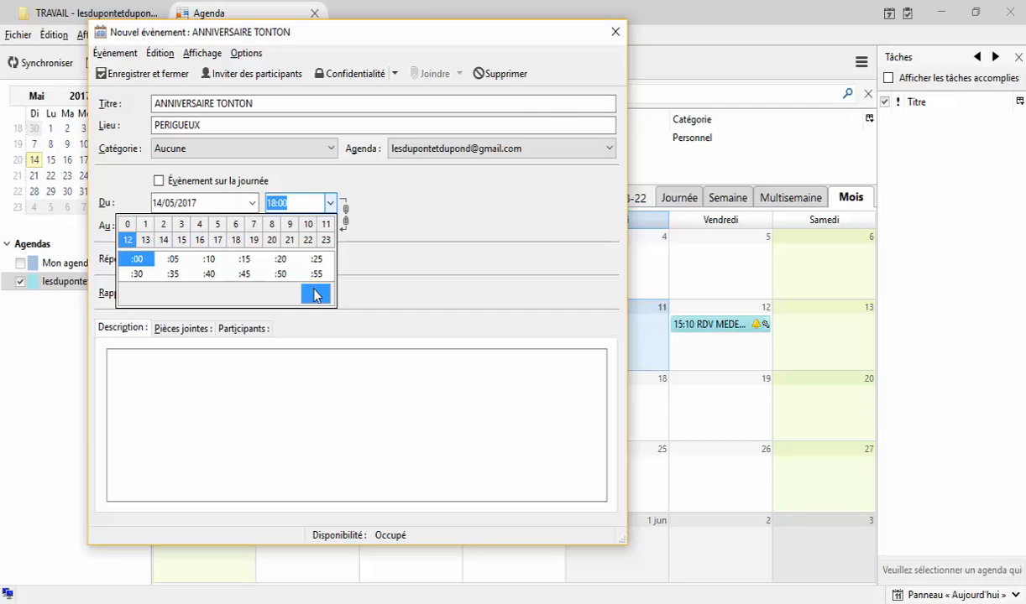
left_click(316, 295)
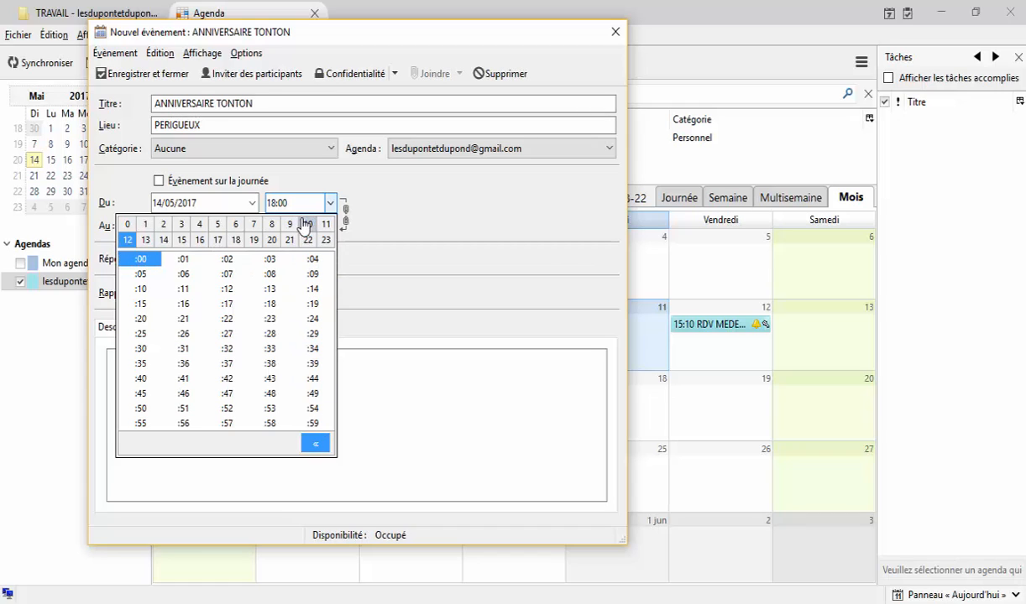
left_click(141, 259)
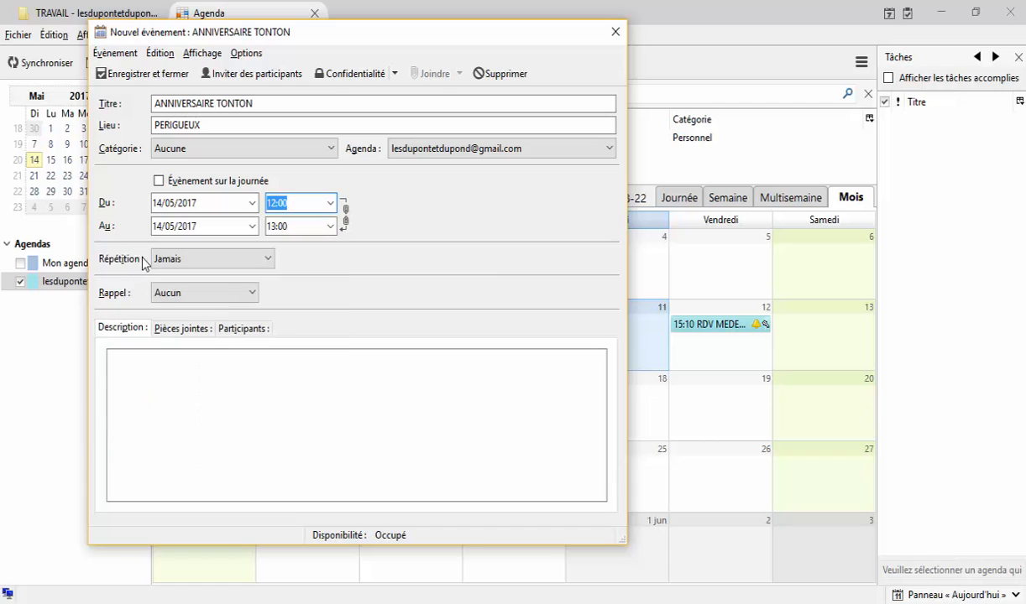
left_click(328, 226)
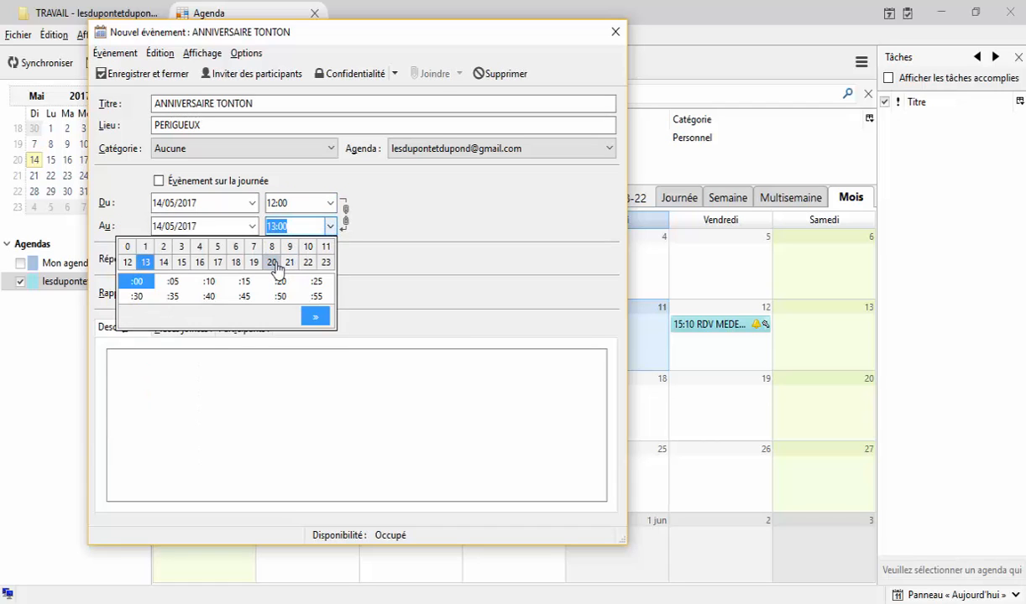
left_click(306, 264)
left_click(137, 281)
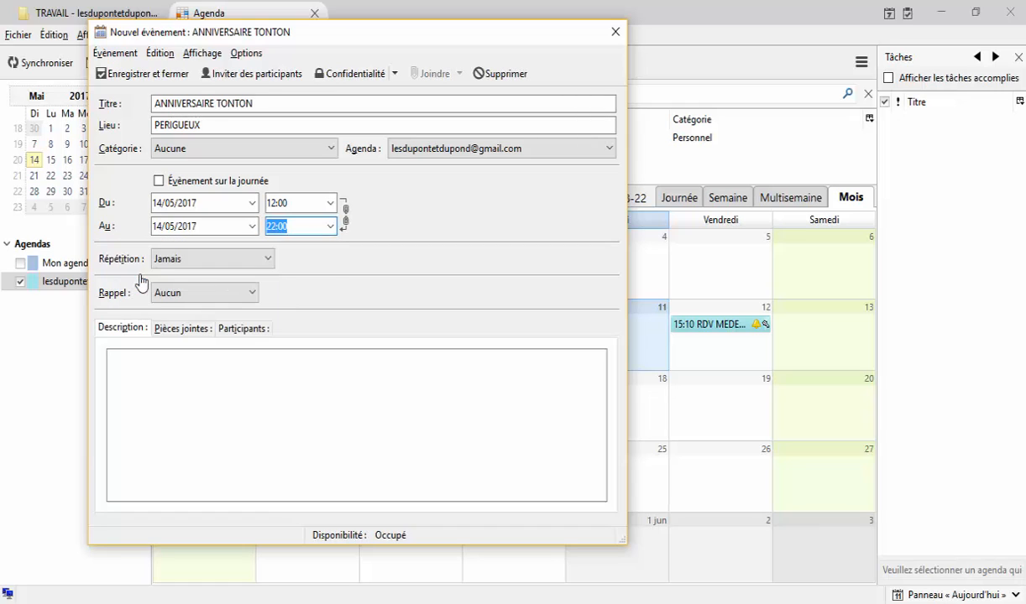
Set the event's reminder to 12 heures avant and enter the description "Anniversaire de notre oncle venez nombreux!".
left_click(203, 293)
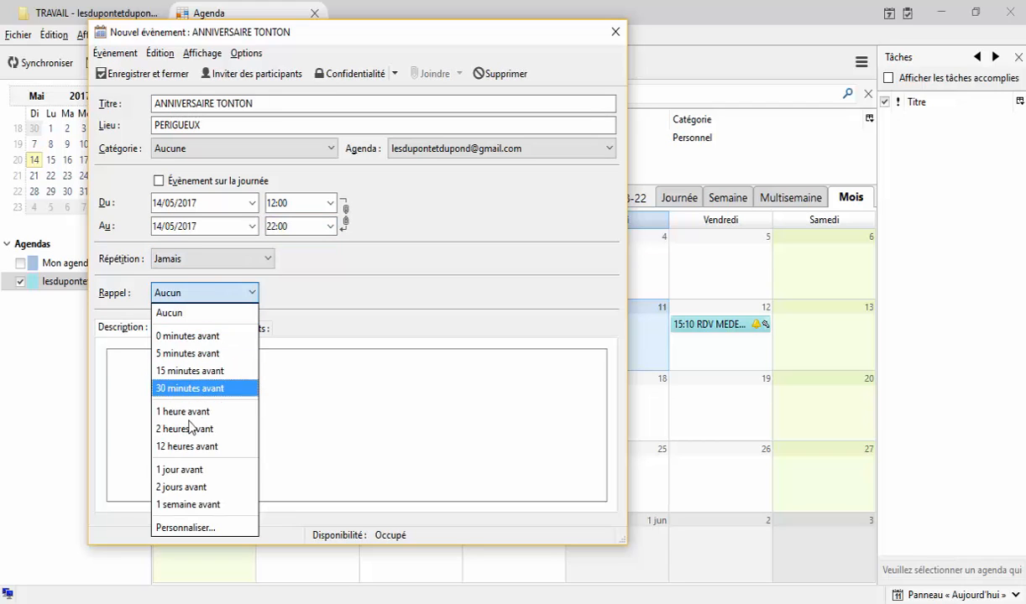
left_click(186, 447)
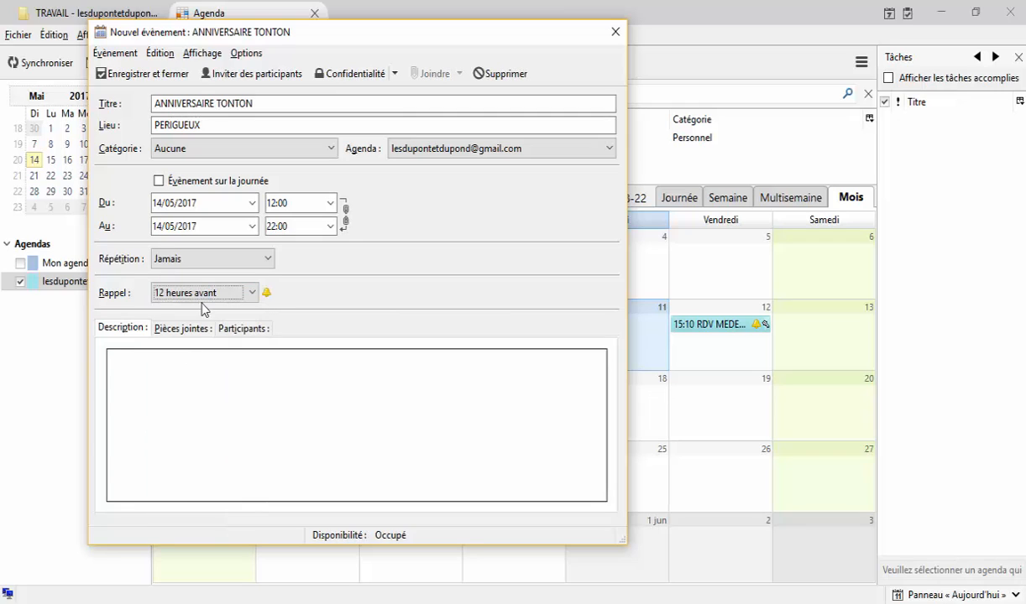
left_click(178, 357)
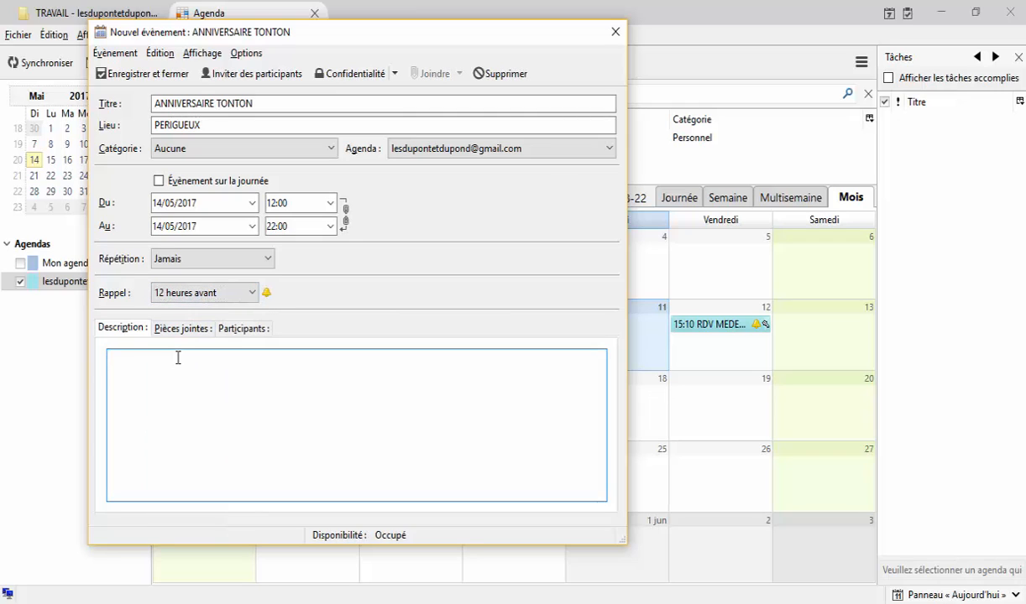
type("Anniversaire de notre oncle venez nombr")
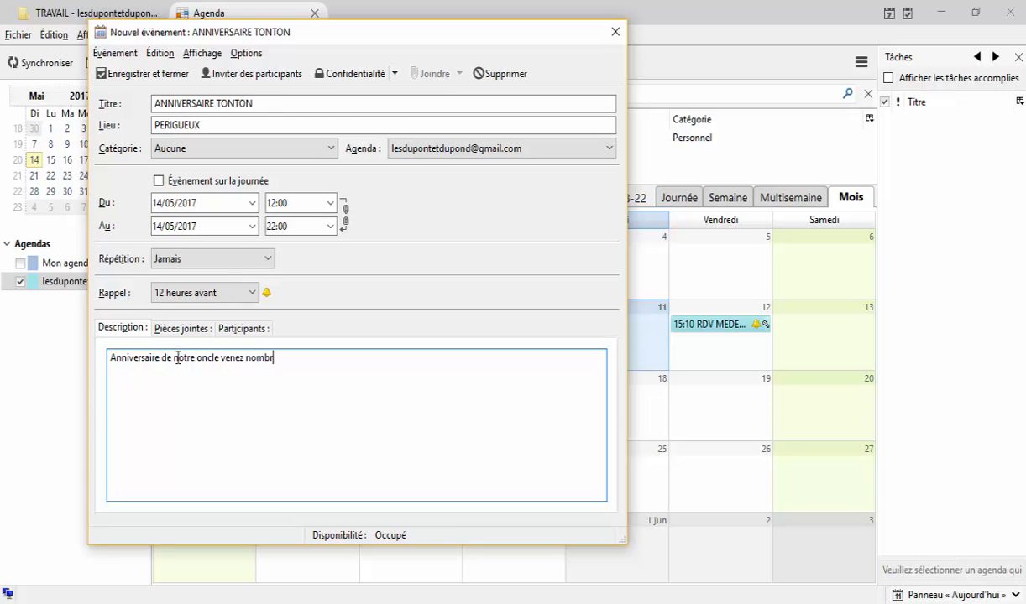
type("eux")
Mark the event as private, invite the Outlook account's e-mail address as a participant, and save and close it.
left_click(275, 74)
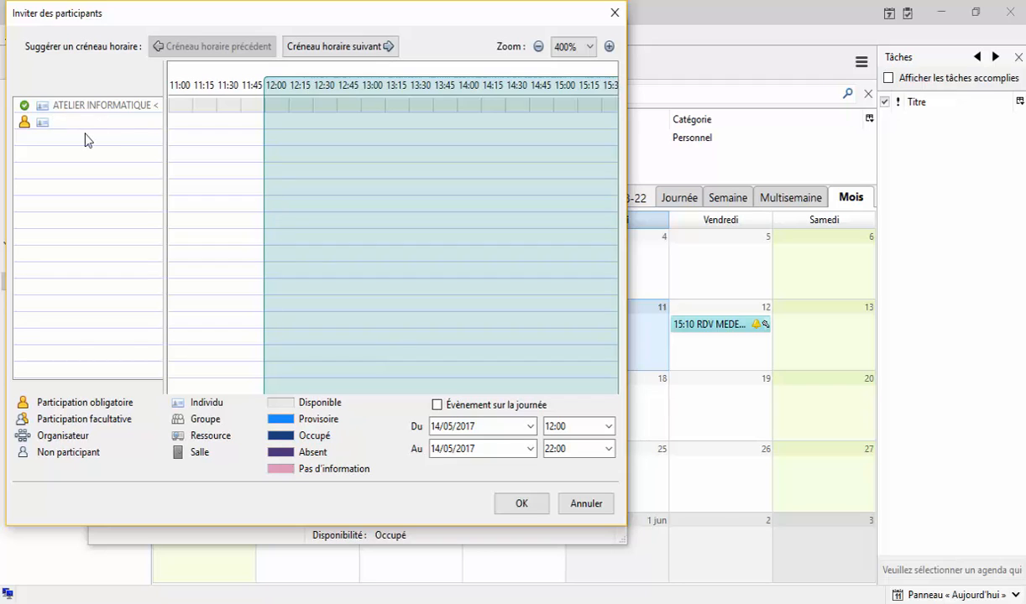
type("lesdu")
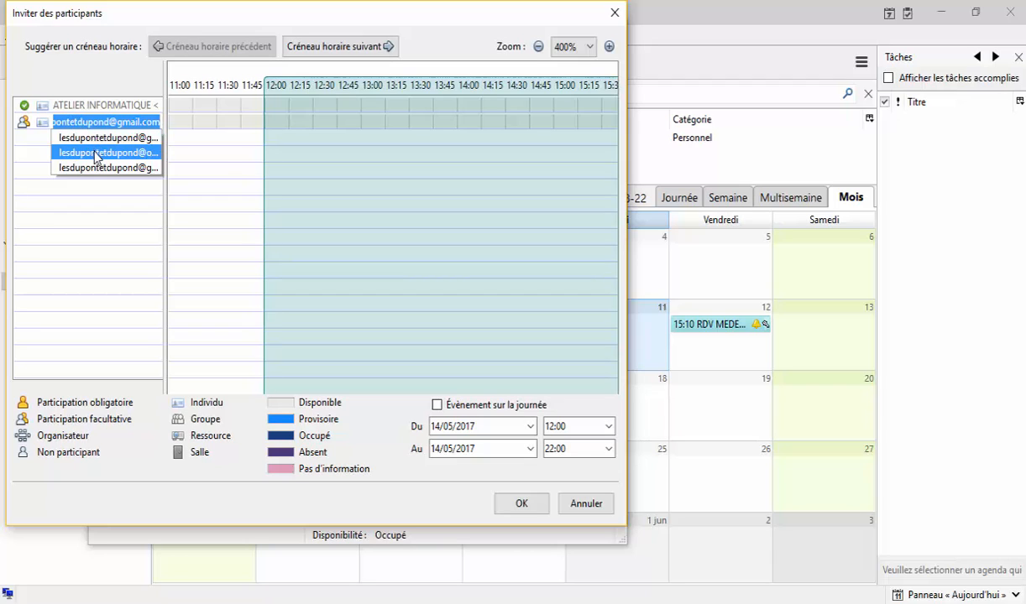
left_click(96, 154)
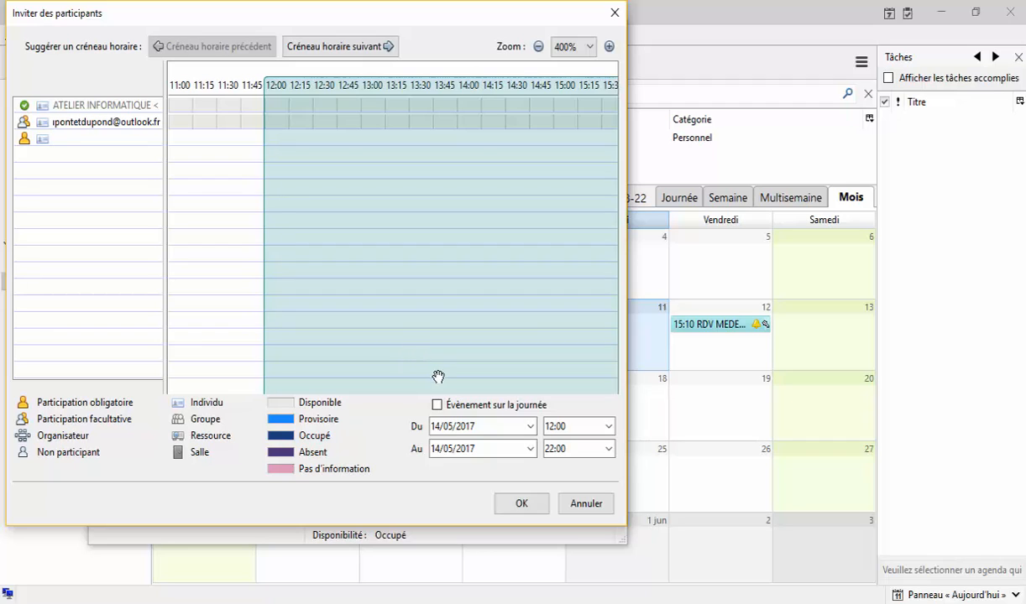
left_click(521, 504)
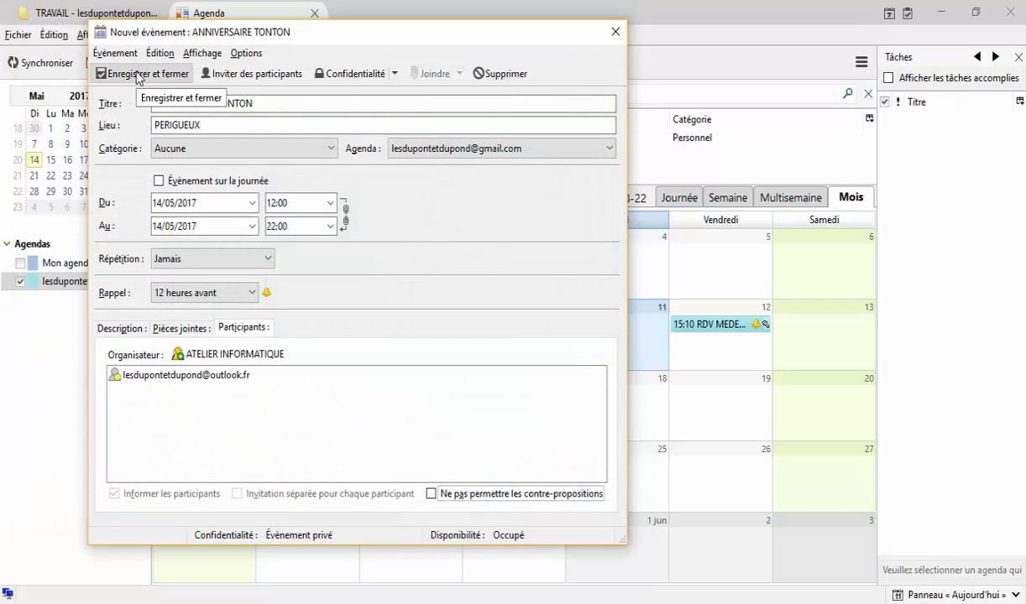
left_click(138, 75)
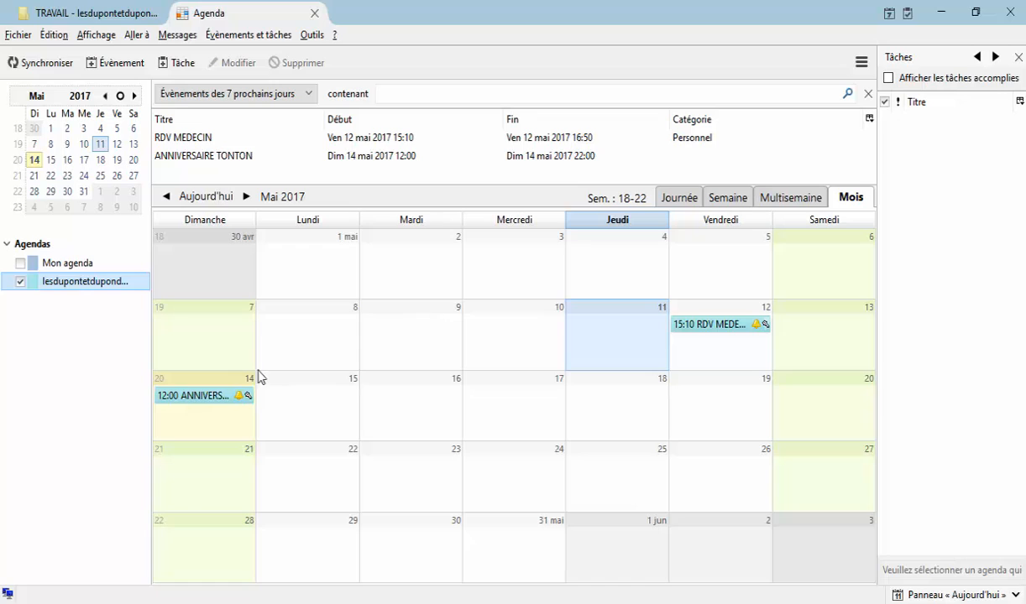
Synchronise the agenda with the Google calendar, and fetch new mail to find the invitation in the Outlook account's inbox.
mouse_move(225, 395)
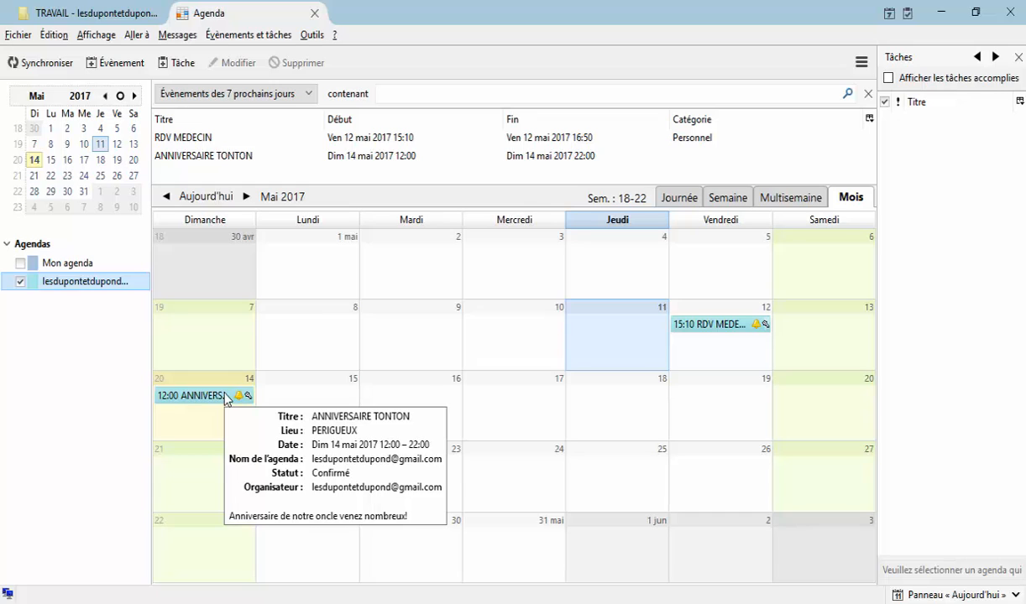
left_click(34, 63)
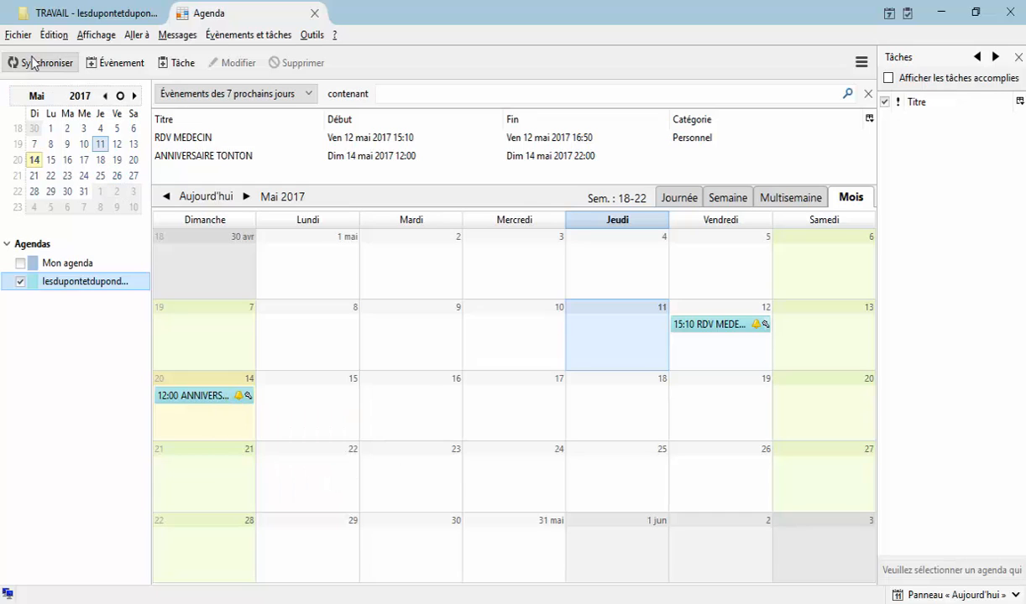
left_click(55, 19)
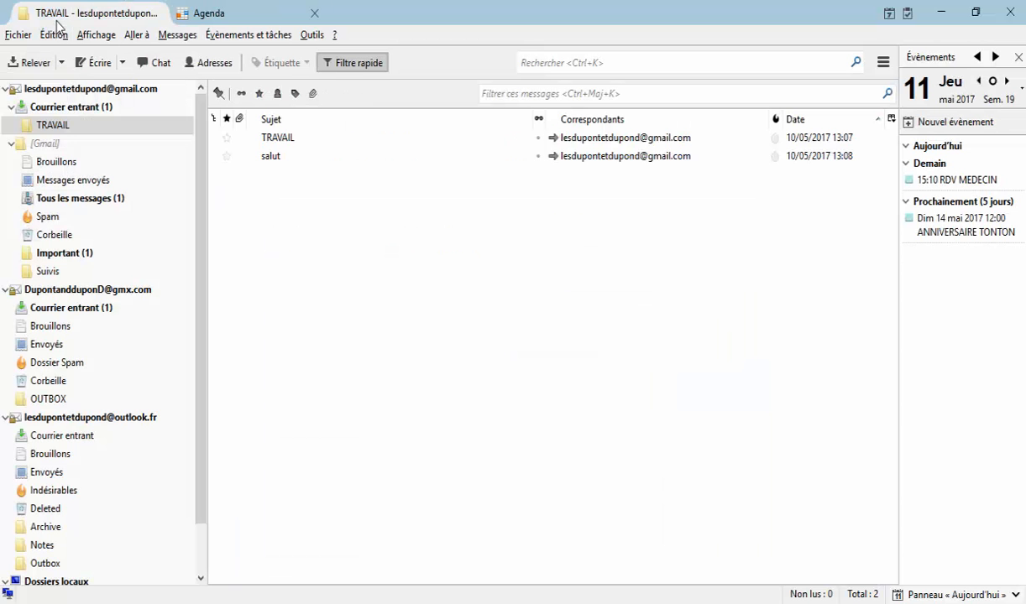
left_click(32, 63)
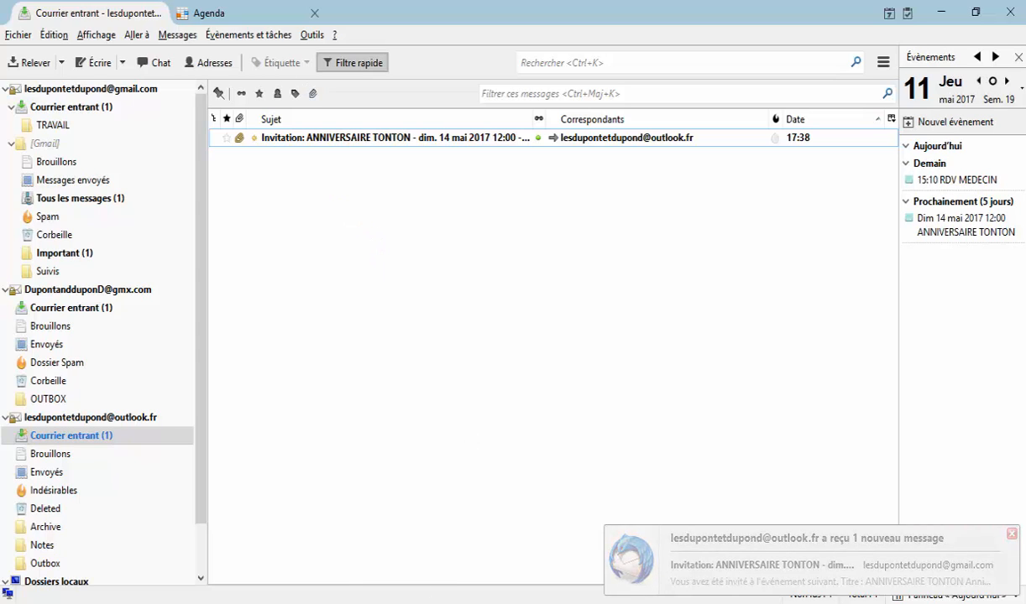
Switch to Google Agenda in Chrome and look for the ANNIVERSAIRE TONTON event in the week of 8–14 May.
key("alt+Tab")
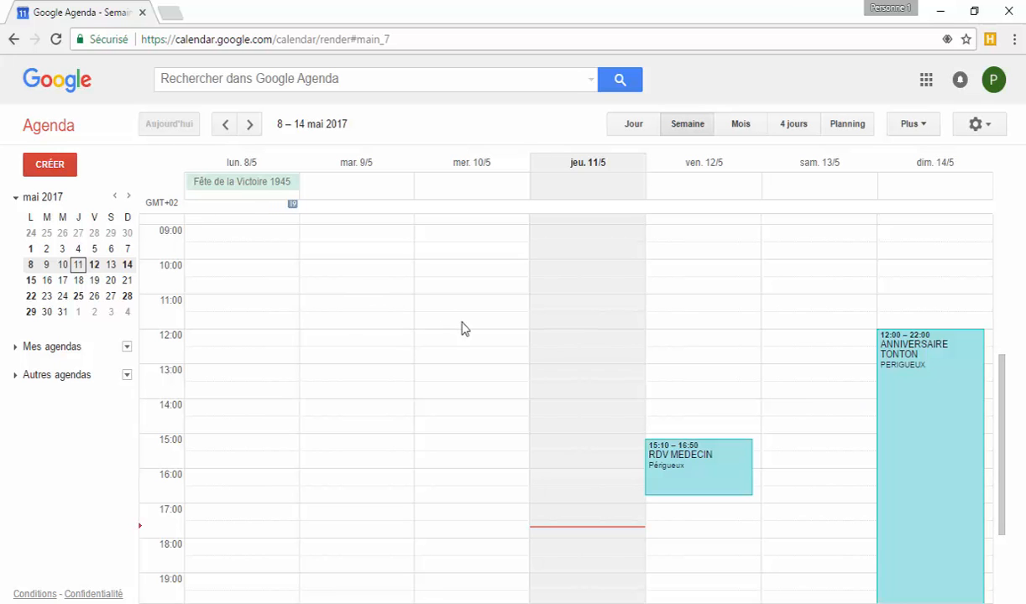